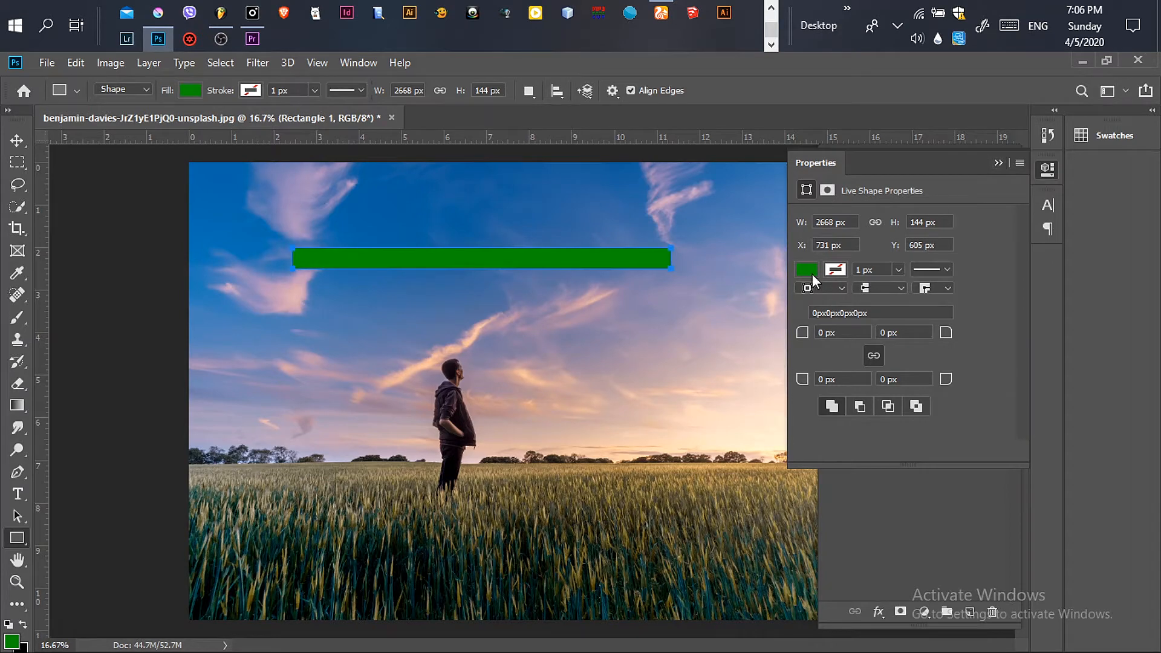
# Step: Set the rectangle's fill colour to white and collapse the Properties panel
pyautogui.click(807, 271)
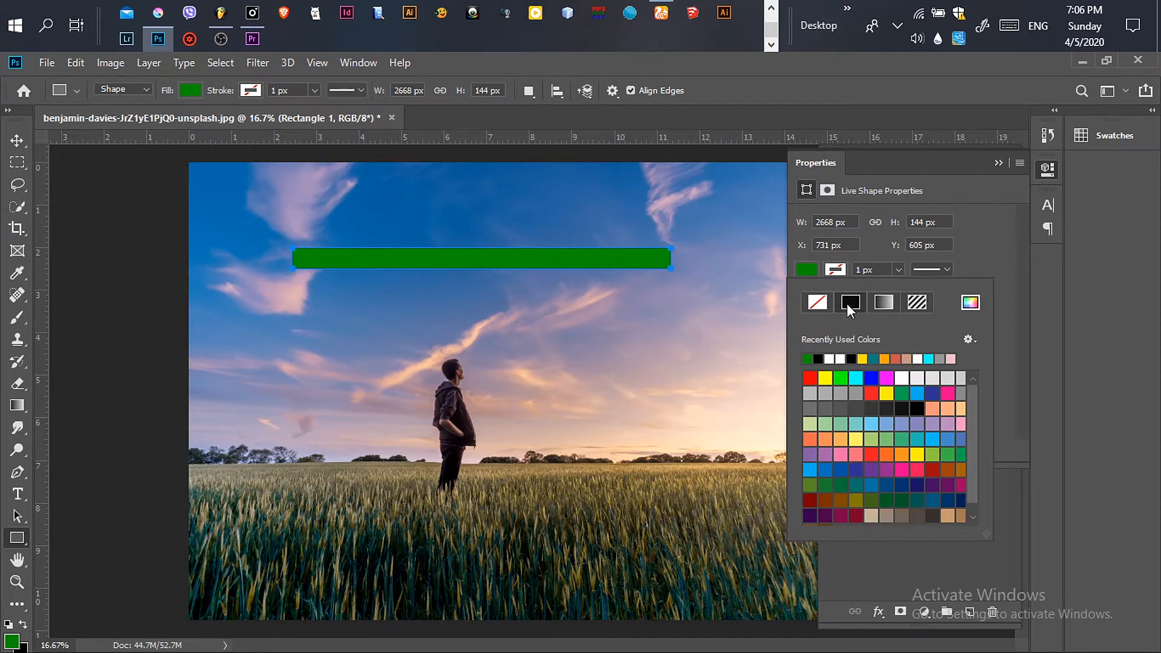
pyautogui.click(831, 359)
pyautogui.click(998, 161)
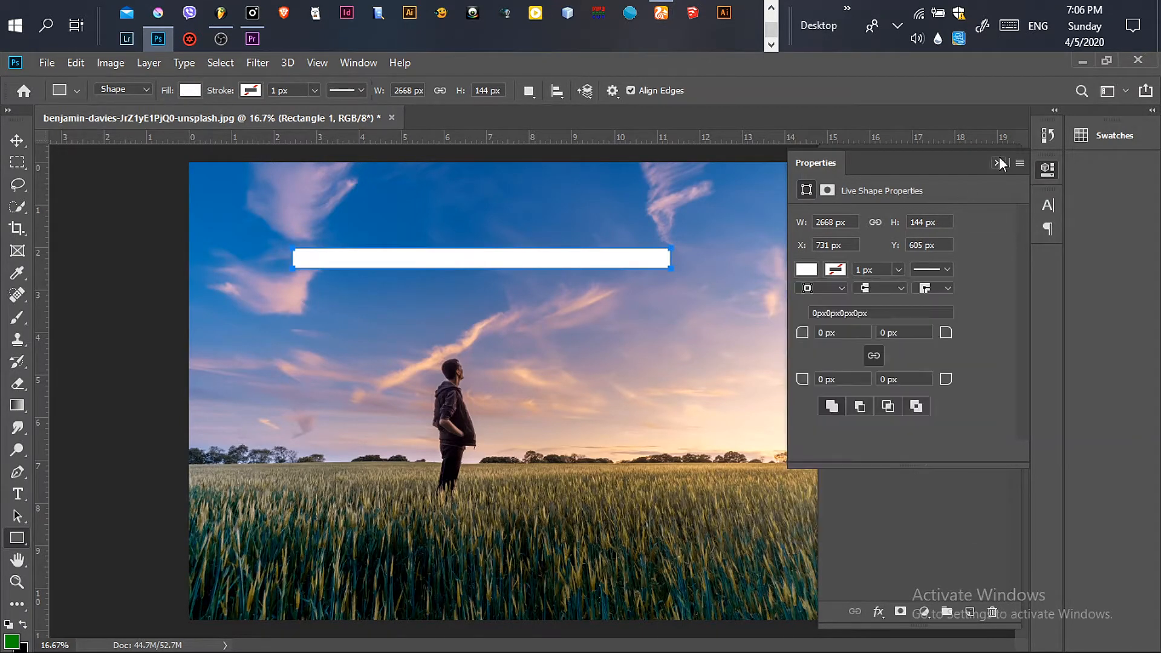
pyautogui.click(998, 161)
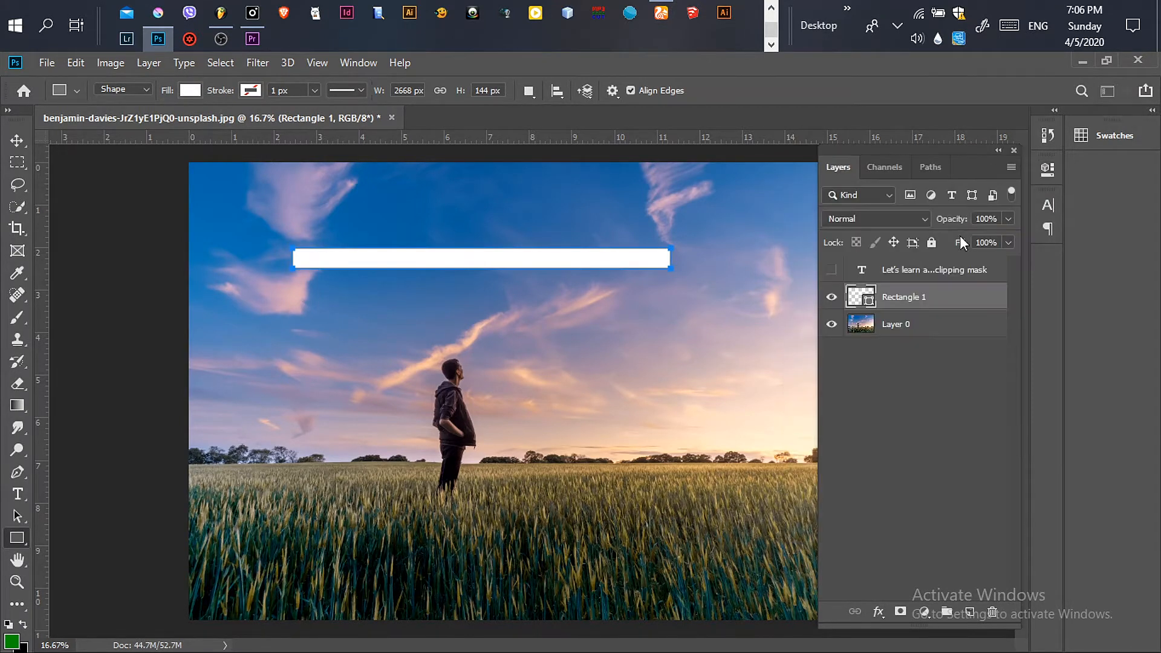
# Step: Duplicate the white bar by moving a copy of it sideways with the Move tool
pyautogui.rightClick(952, 299)
pyautogui.click(794, 312)
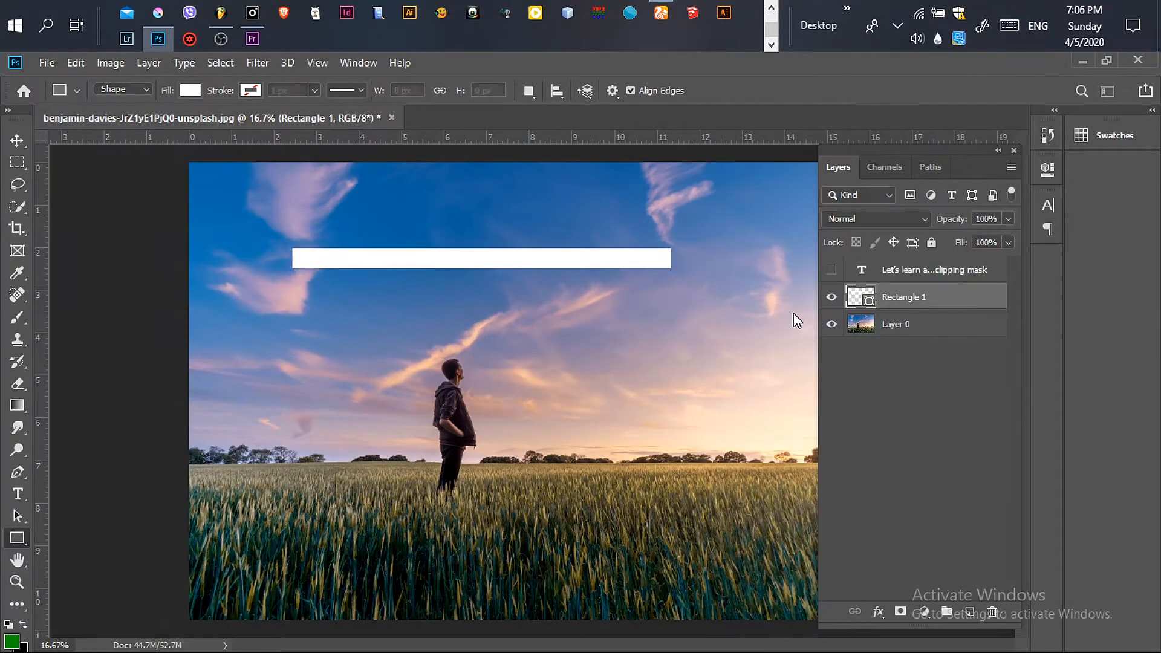
pyautogui.click(18, 144)
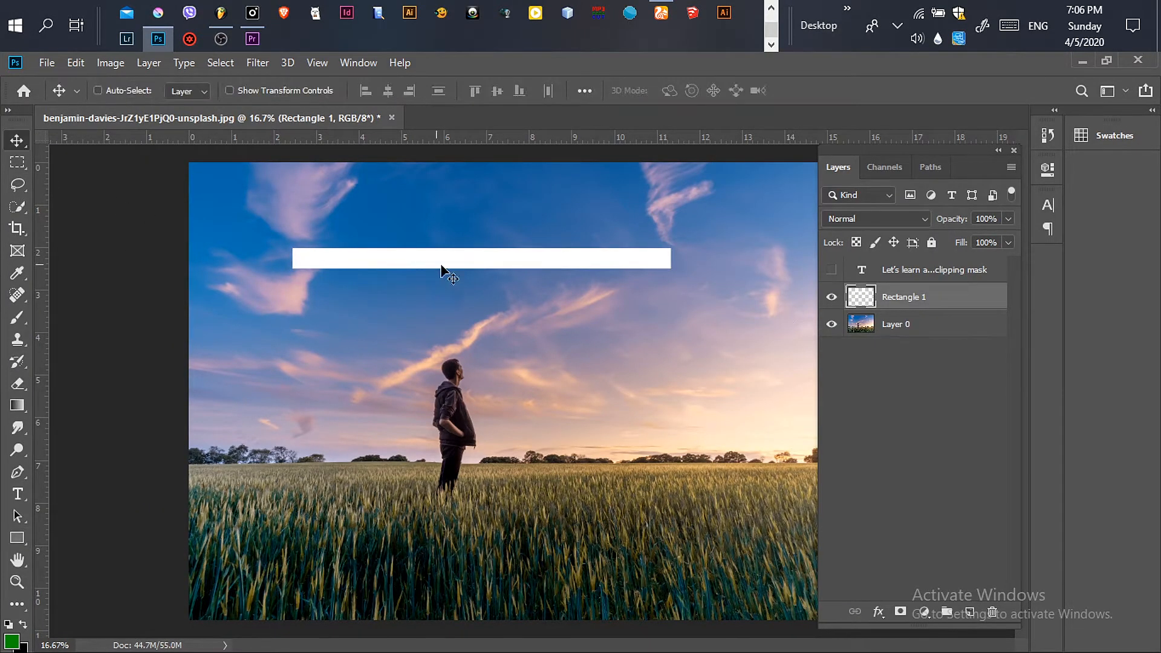
pyautogui.moveTo(499, 266); pyautogui.dragTo(557, 276)
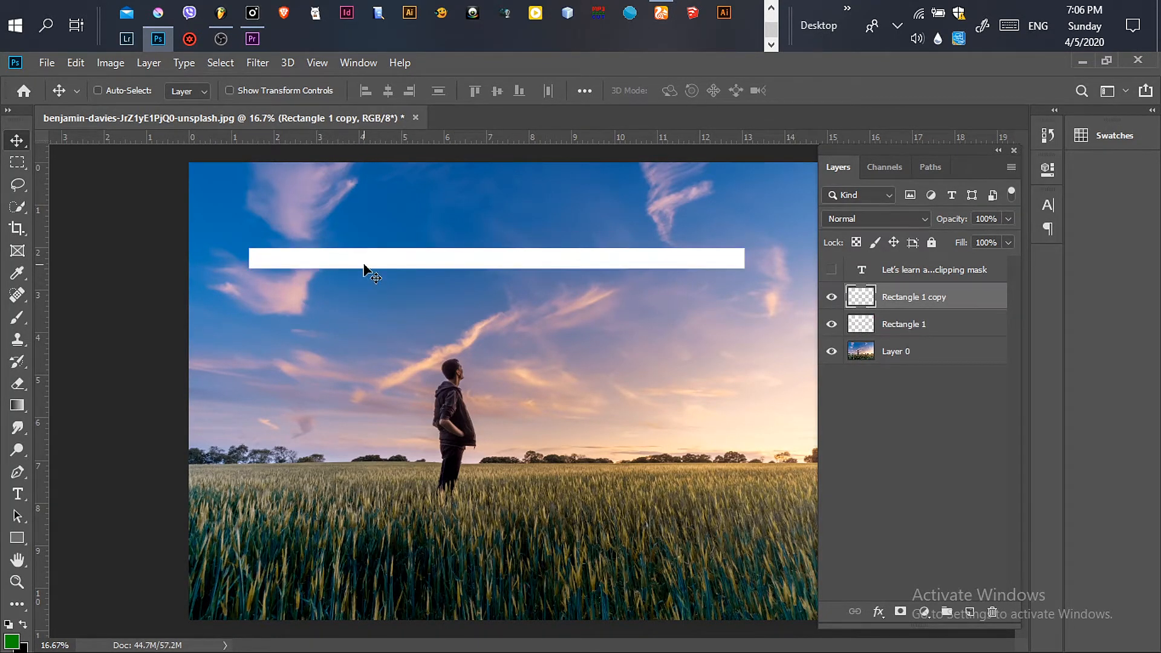
# Step: Free-transform the copy, shortening it from its left edge into a small button beside the bar
pyautogui.press('ctrl')
pyautogui.hotkey('ctrl', 't')
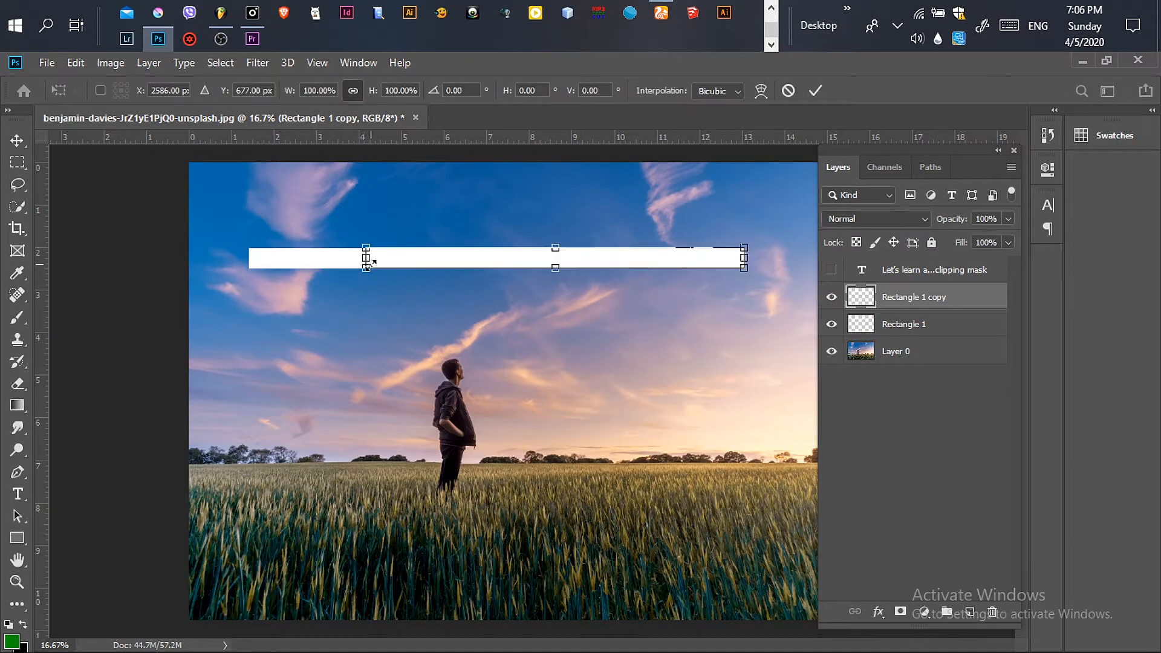
pyautogui.moveTo(365, 258); pyautogui.dragTo(649, 264)
pyautogui.press('Return')
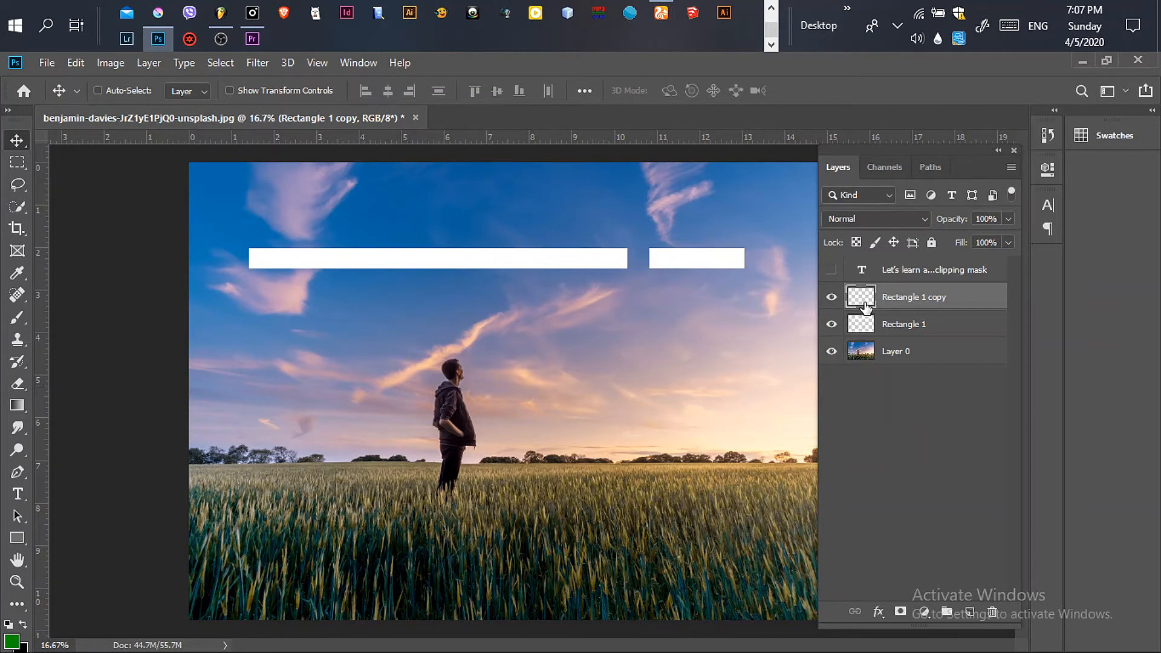
# Step: Apply a dark grey Color Overlay layer style to the short rectangle copy
pyautogui.doubleClick(971, 304)
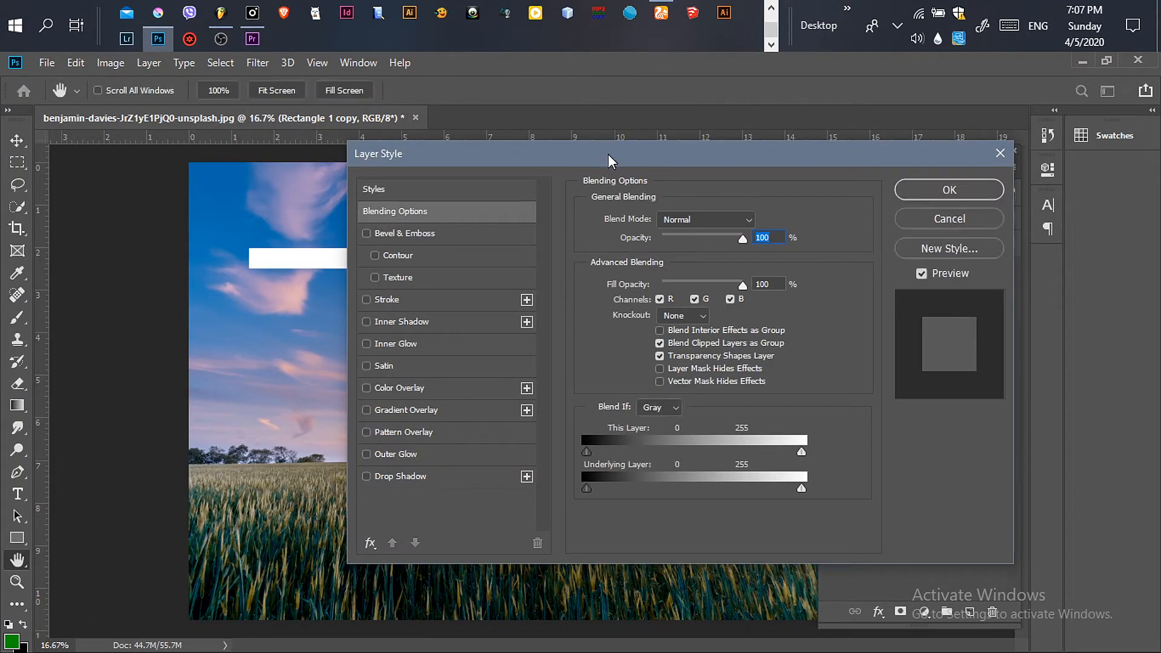
pyautogui.moveTo(607, 154); pyautogui.dragTo(945, 168)
pyautogui.click(742, 404)
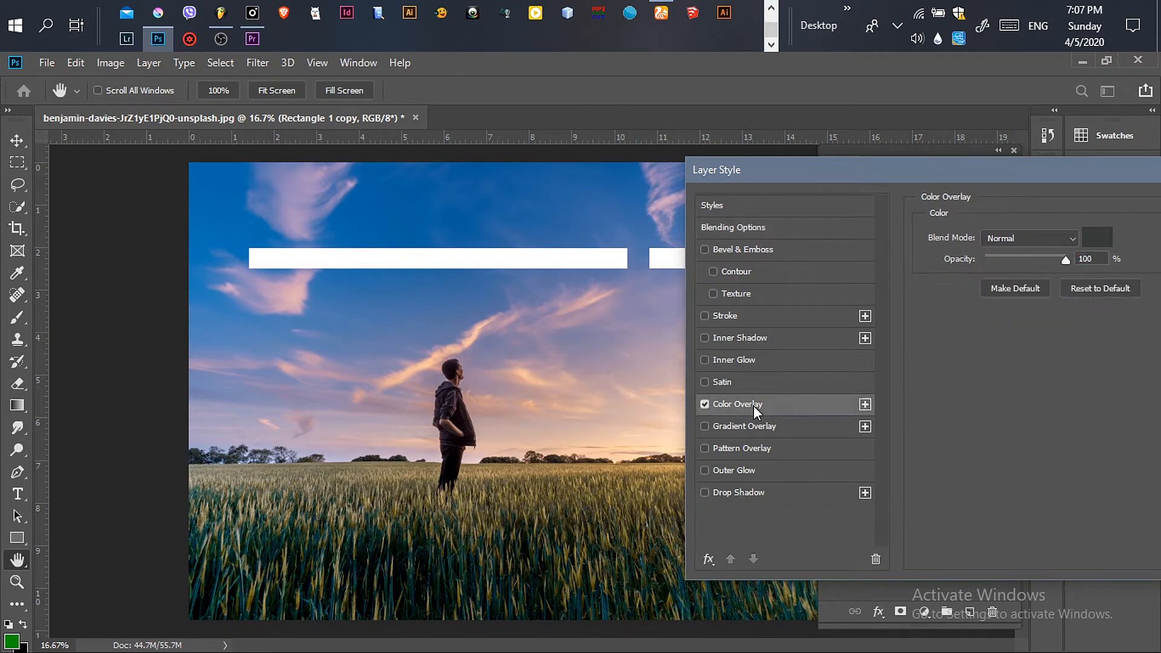
pyautogui.moveTo(1008, 177); pyautogui.dragTo(711, 176)
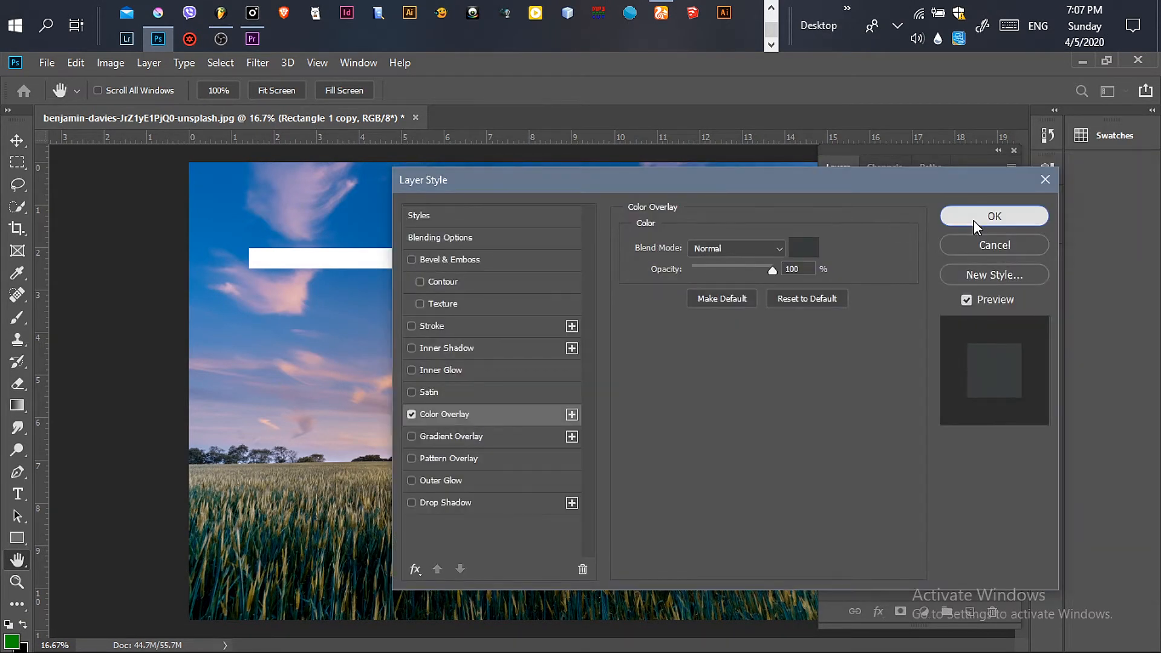
pyautogui.click(992, 217)
# Step: Rasterize the layer style of the short rectangle copy
pyautogui.rightClick(975, 300)
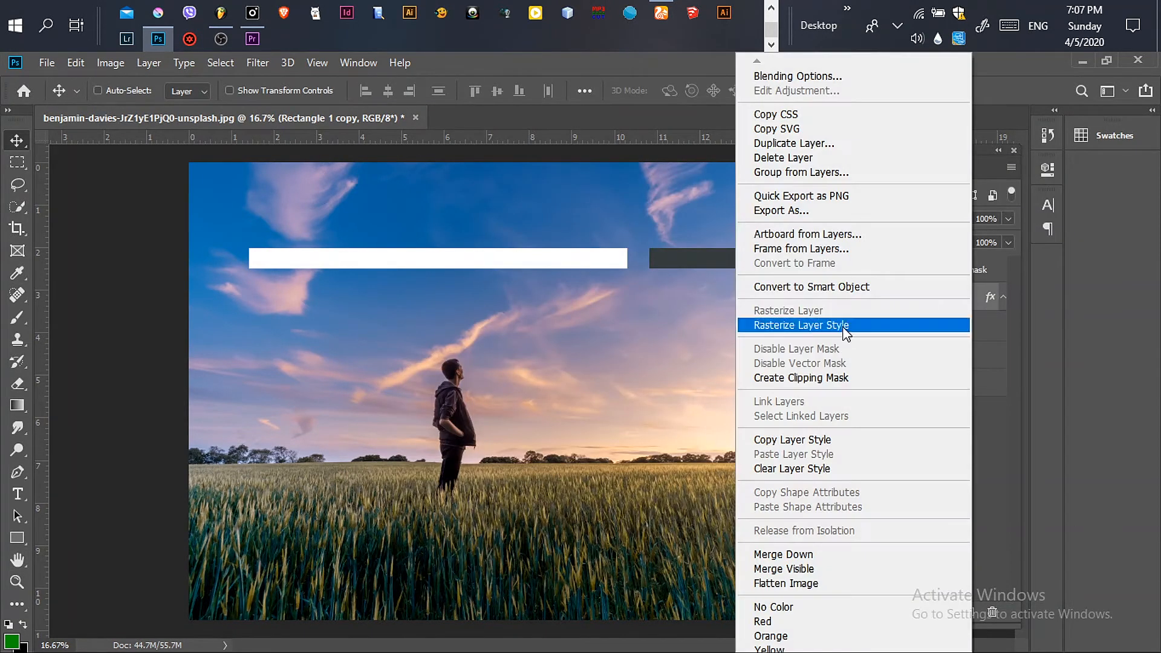
pyautogui.click(834, 327)
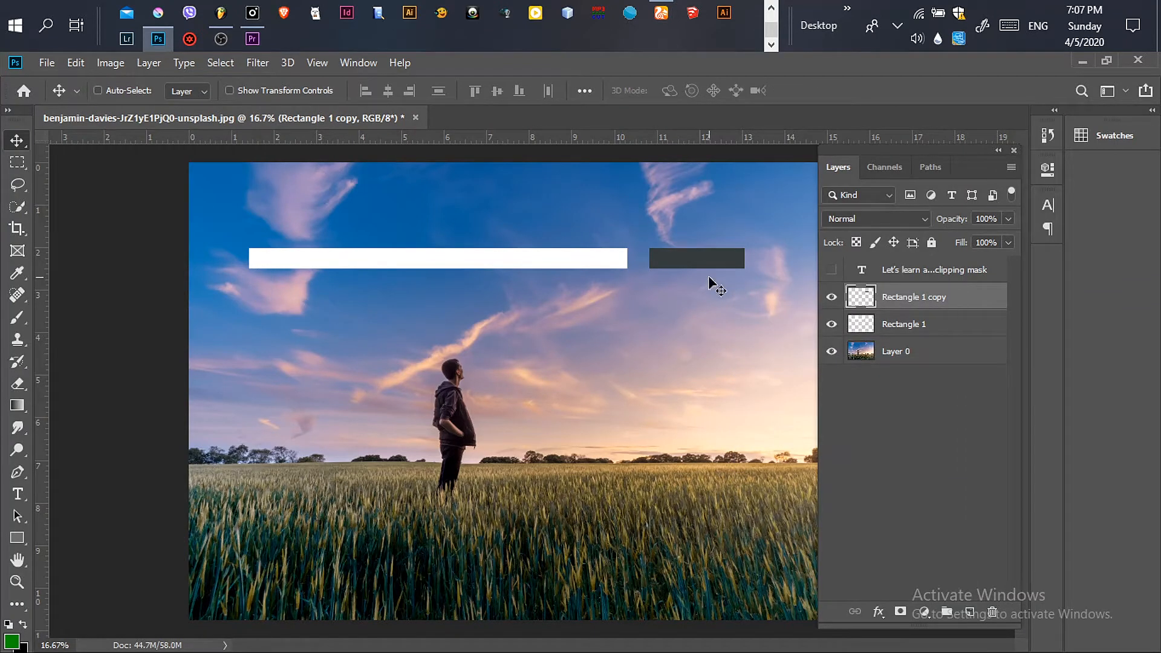
# Step: Show the text layer and replace its text with Learn
pyautogui.click(831, 269)
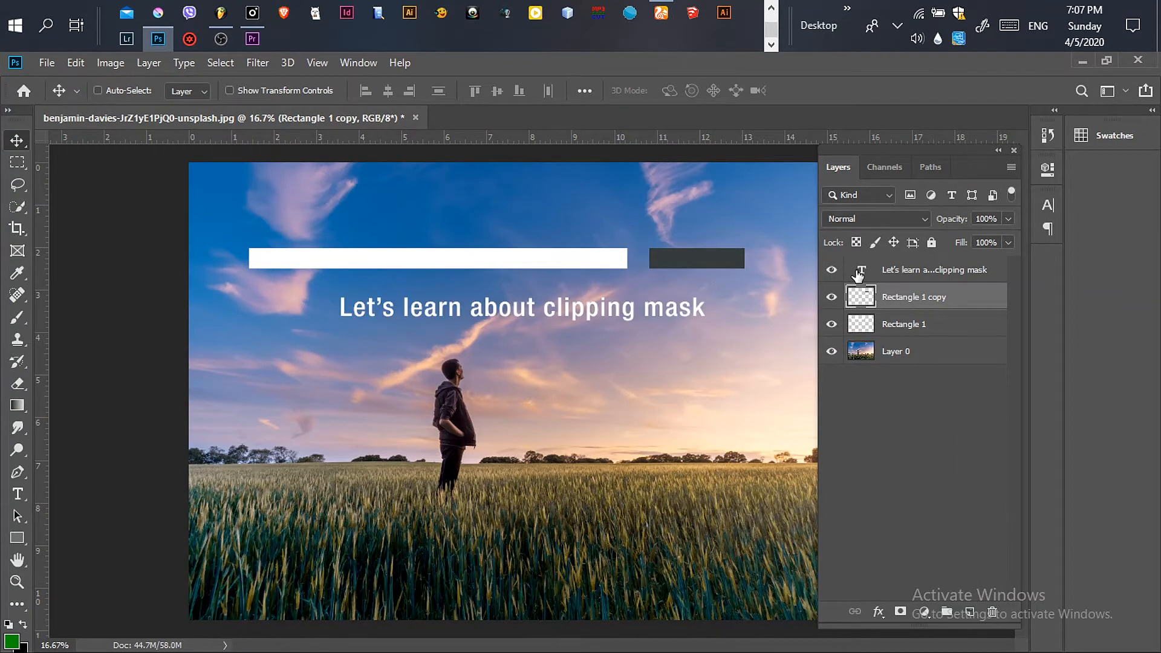
pyautogui.click(862, 276)
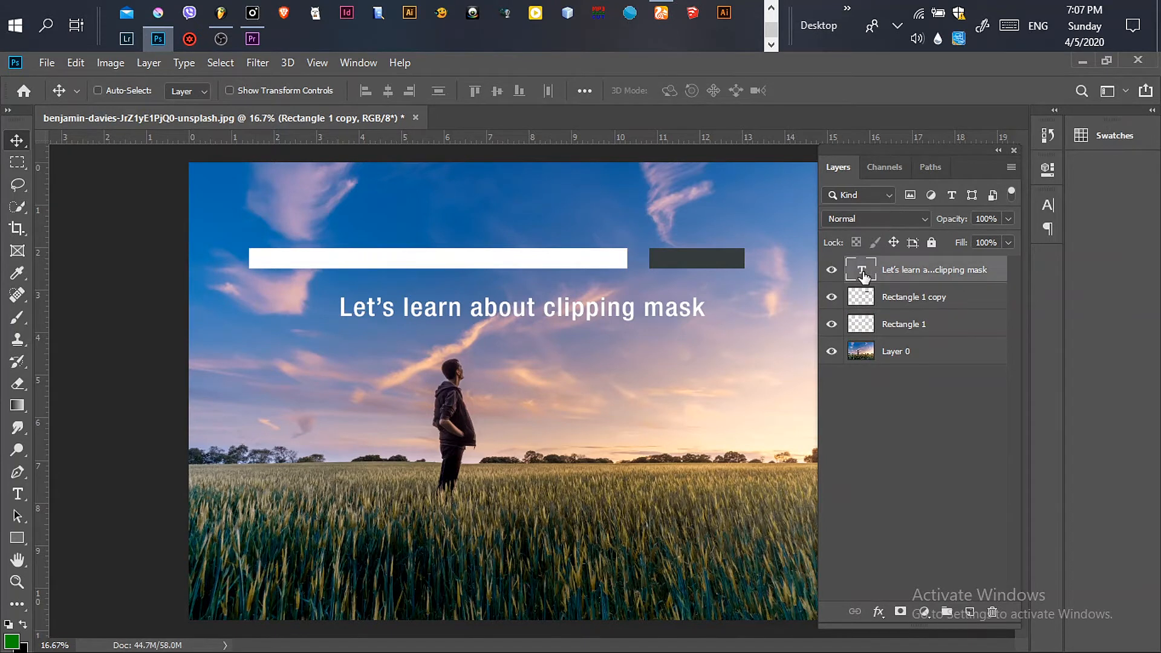
pyautogui.doubleClick(863, 277)
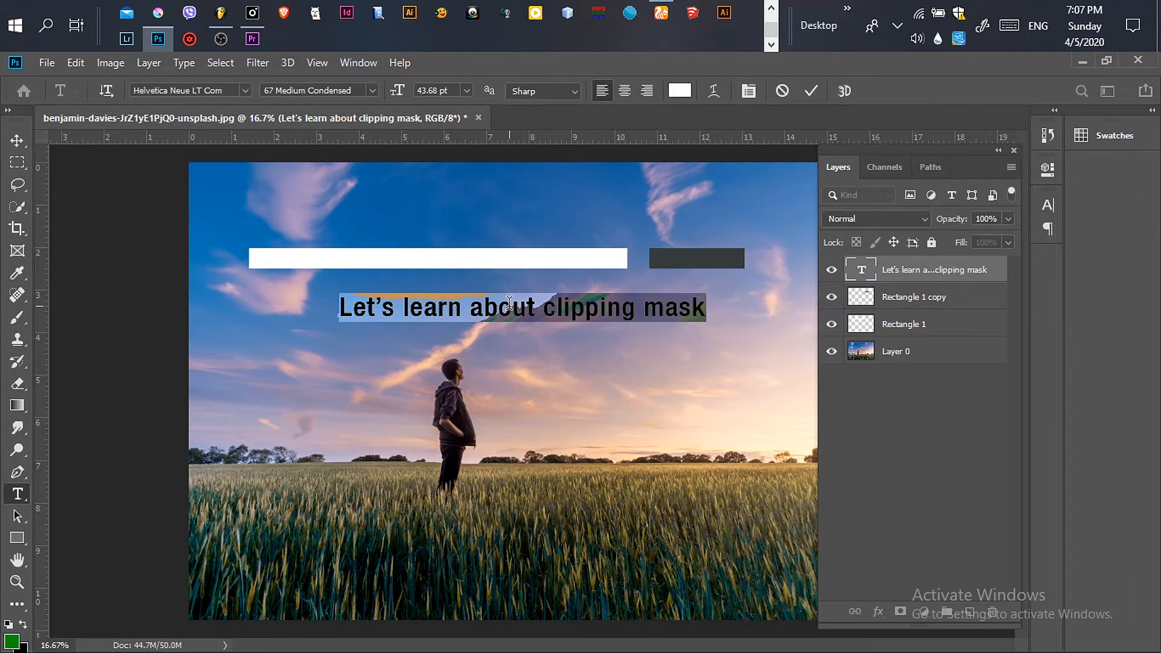
pyautogui.write('lear')
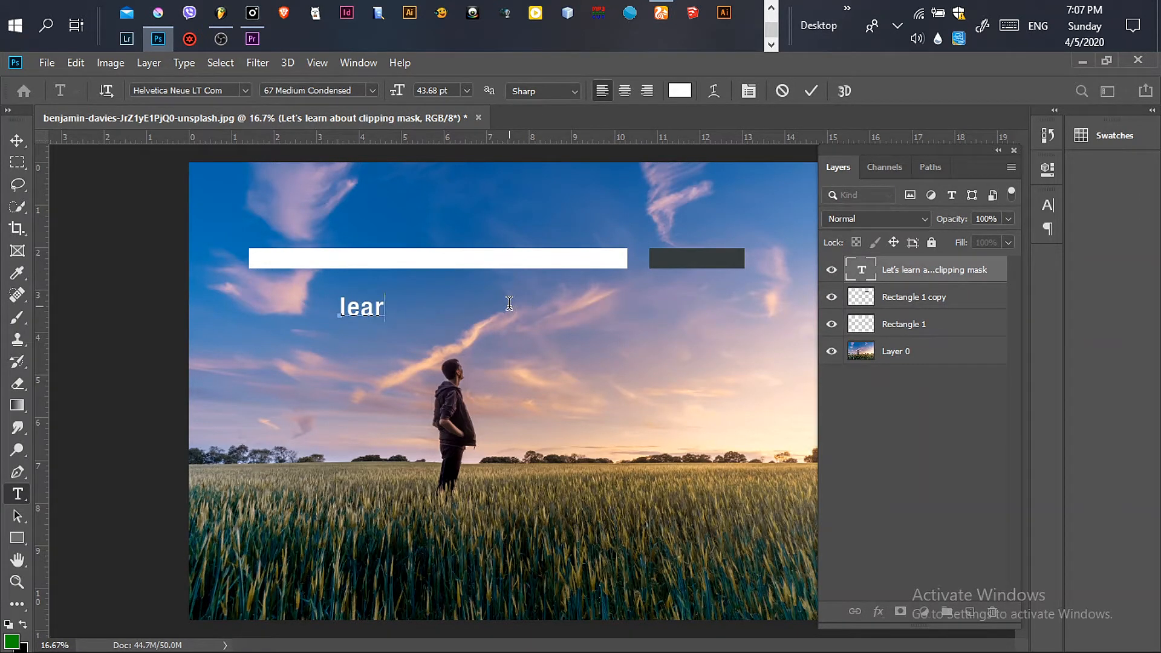
pyautogui.write('n')
pyautogui.press('Delete')
pyautogui.write('L')
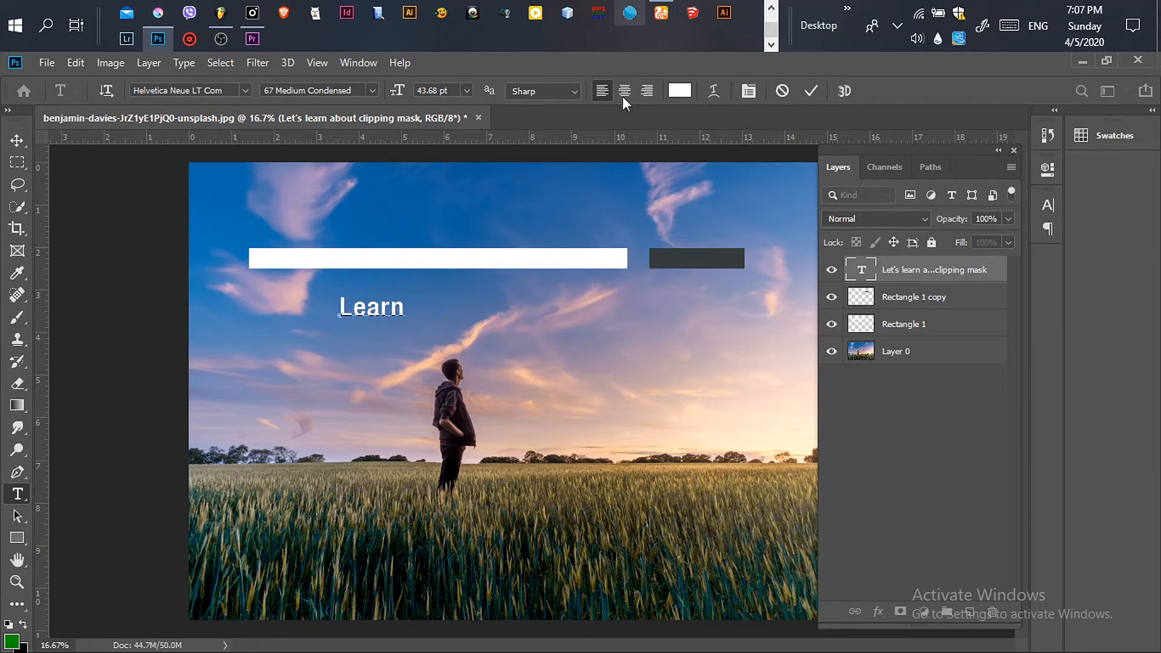
pyautogui.click(812, 90)
# Step: Scale the Learn text to about 66% and move it onto the dark button
pyautogui.press('v')
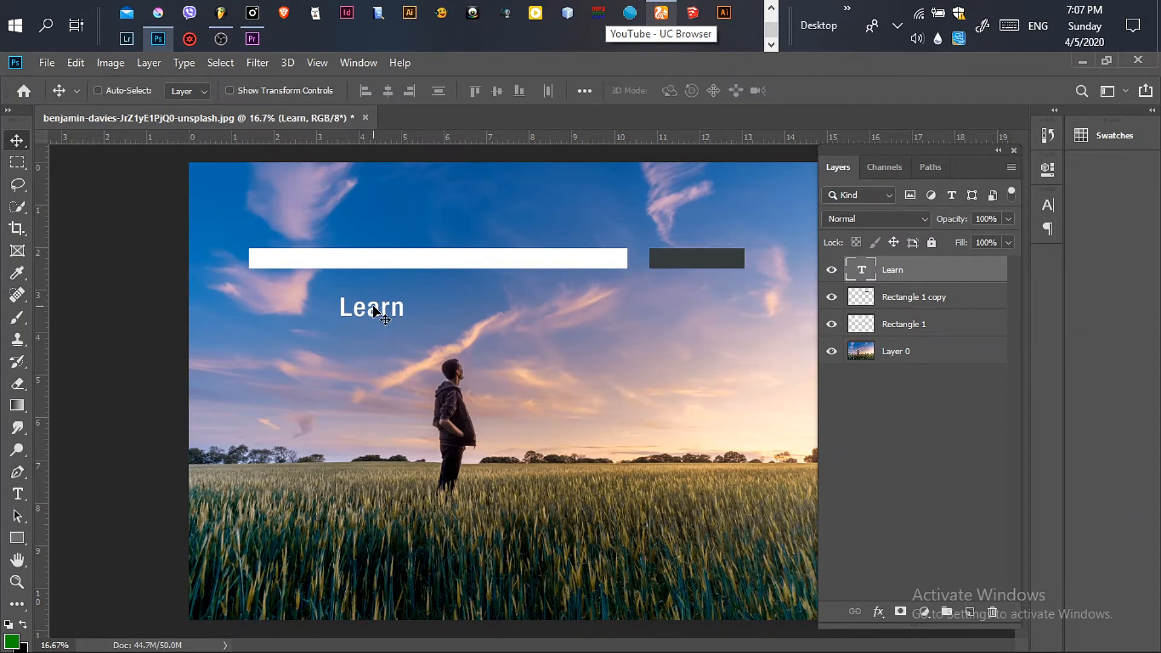
pyautogui.hotkey('ctrl', 't')
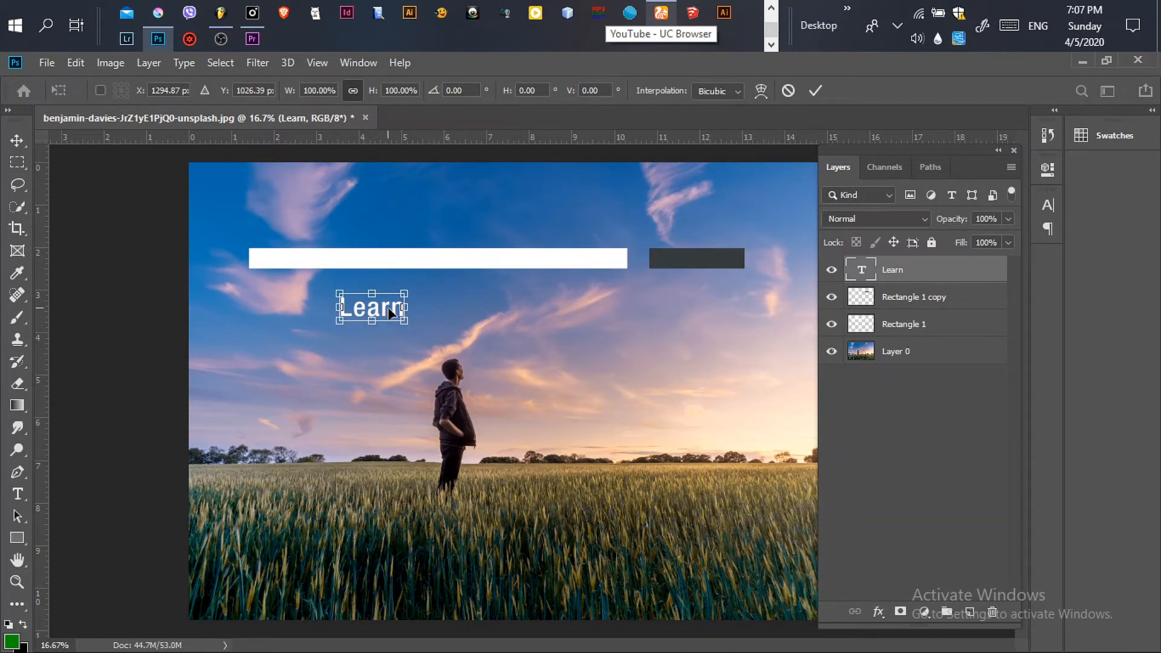
pyautogui.moveTo(390, 312); pyautogui.dragTo(718, 272)
pyautogui.press('Return')
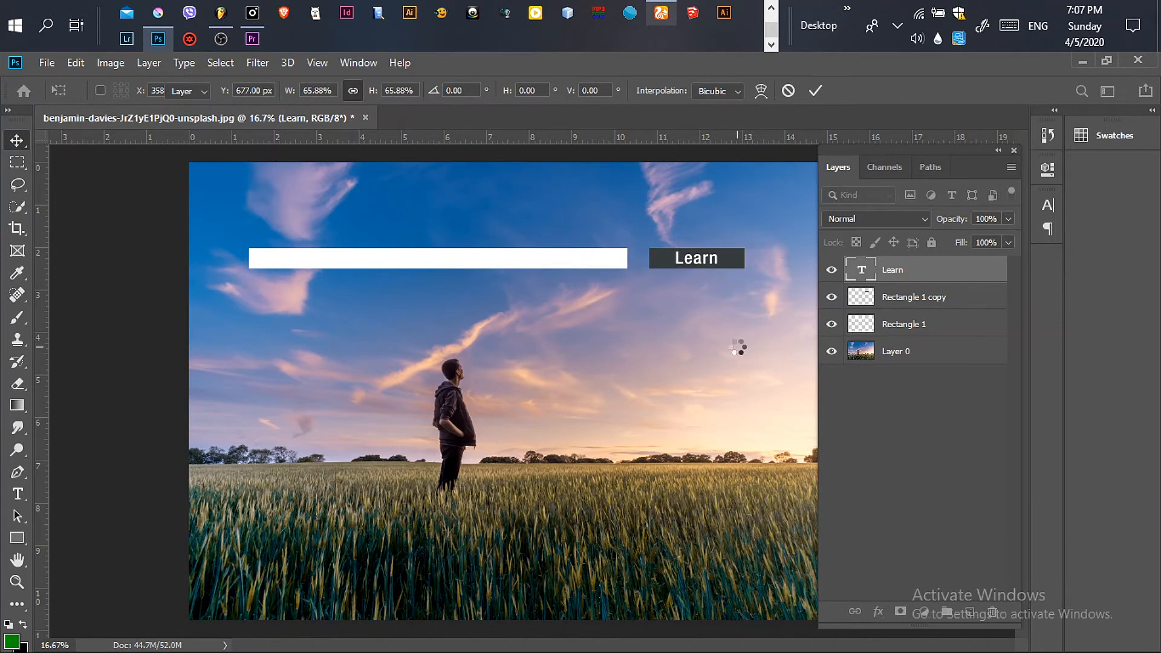
# Step: Change the Learn text colour to light grey ccc4c4
pyautogui.doubleClick(861, 272)
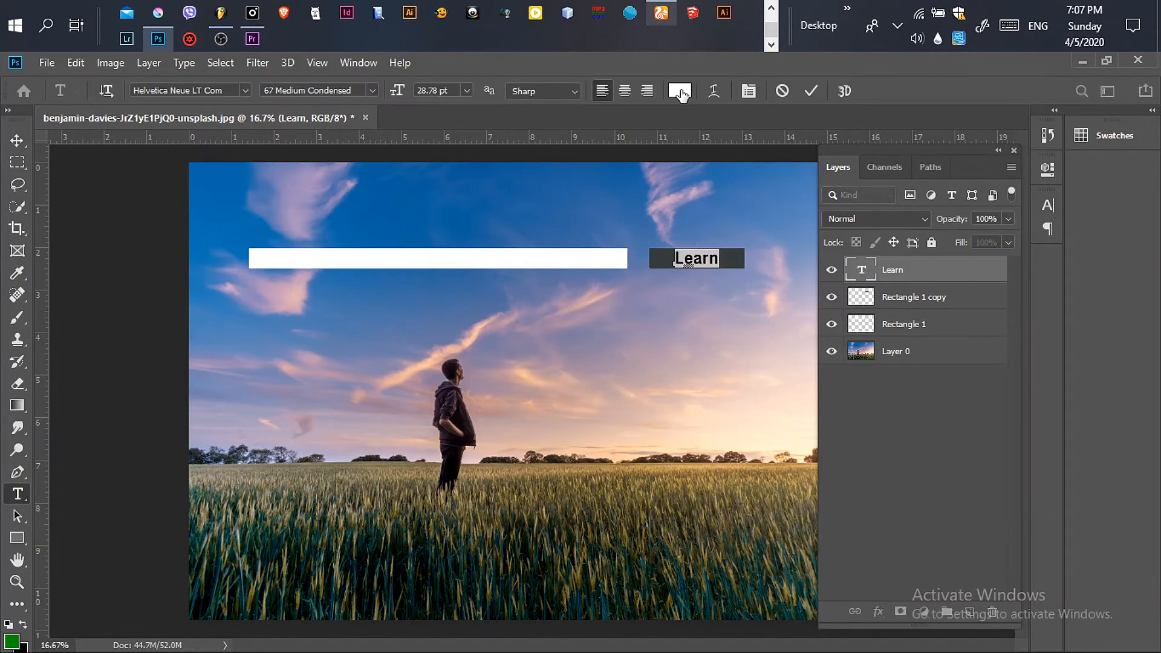
pyautogui.click(682, 96)
pyautogui.moveTo(533, 450); pyautogui.dragTo(633, 405)
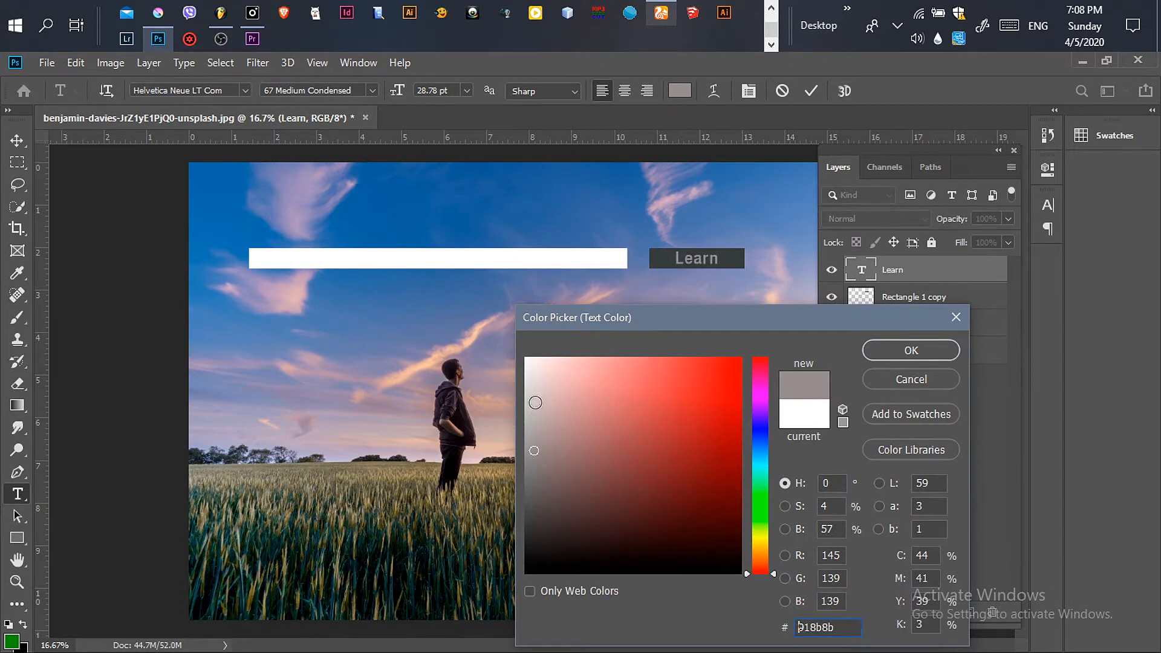
pyautogui.click(533, 400)
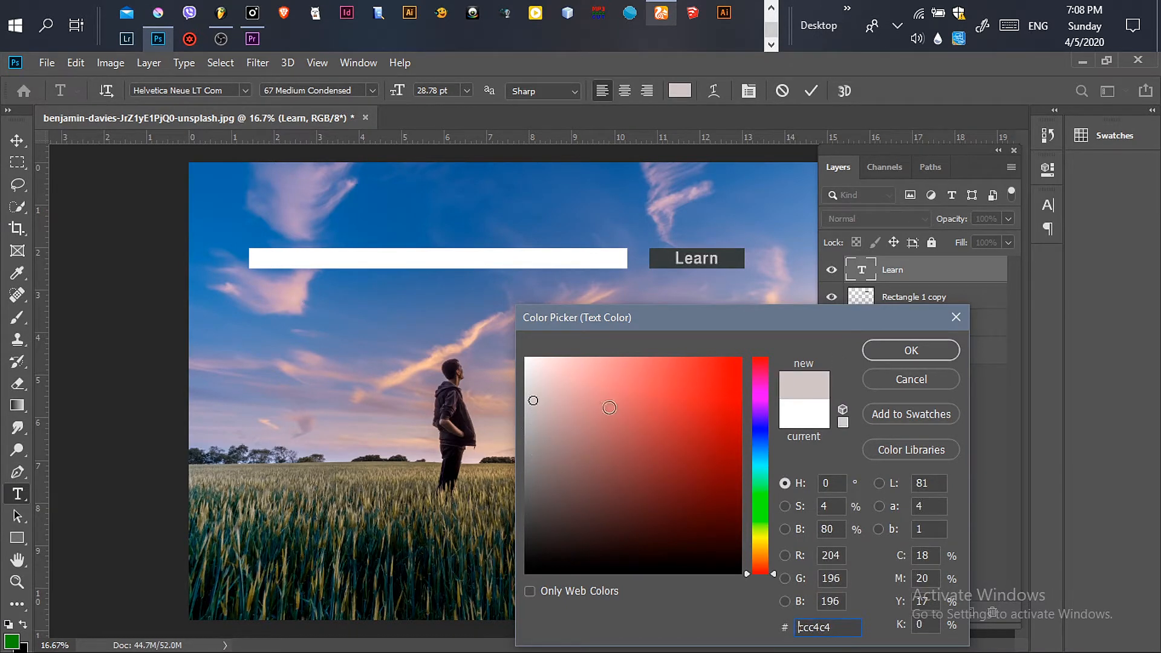
pyautogui.click(913, 350)
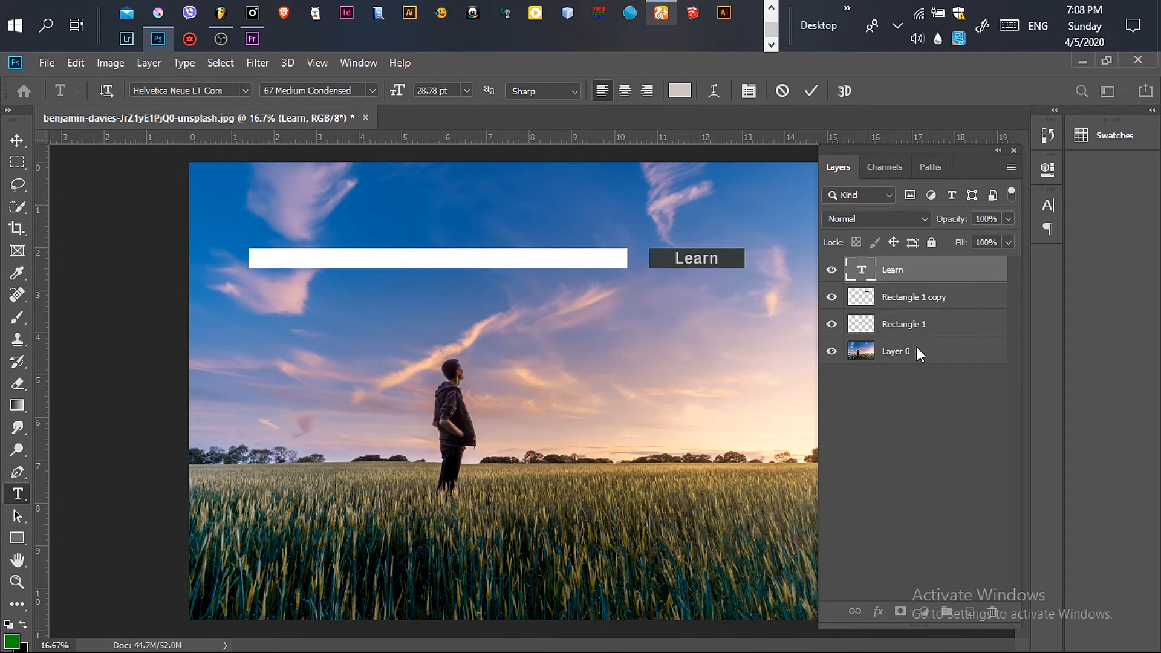
pyautogui.click(810, 89)
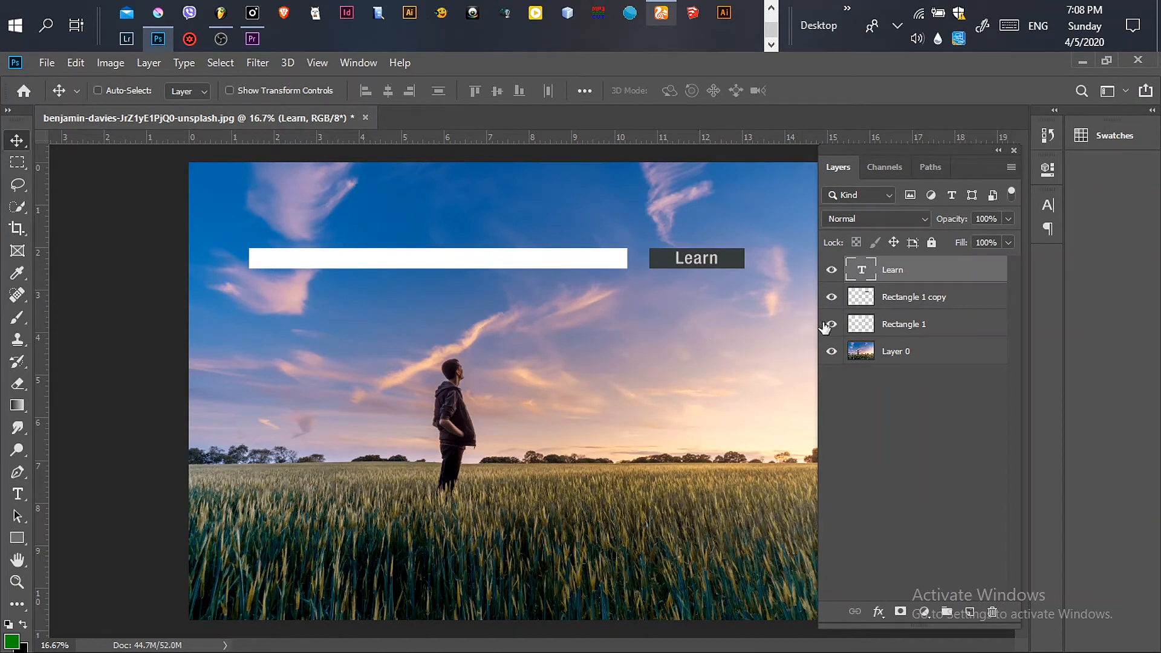
# Step: Group the button rectangle layer together with the Learn text layer
pyautogui.click(911, 297)
pyautogui.click(831, 296)
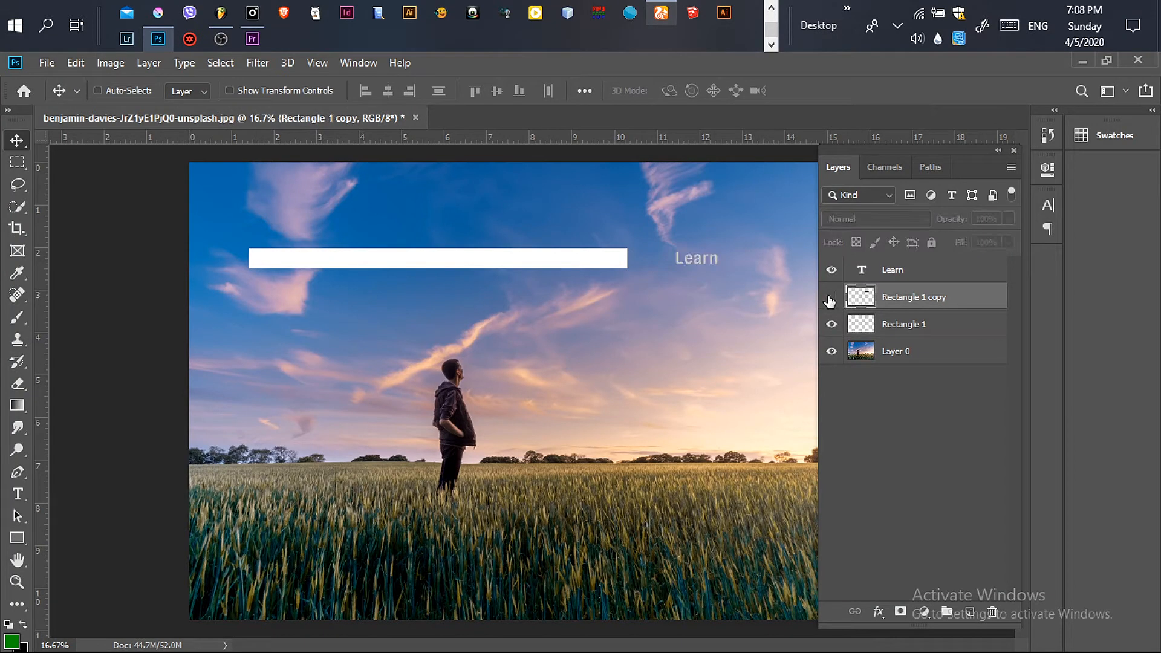
pyautogui.click(830, 297)
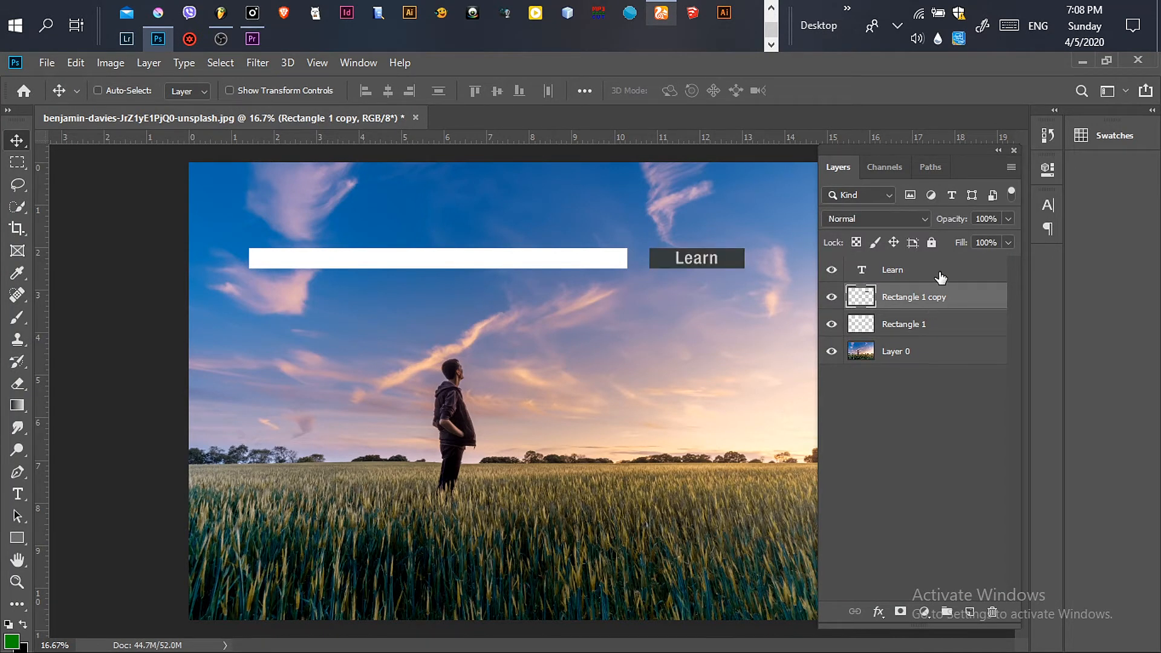
pyautogui.keyDown('ctrl'); pyautogui.click(940, 275); pyautogui.keyUp('ctrl')
pyautogui.hotkey('ctrl', 'g')
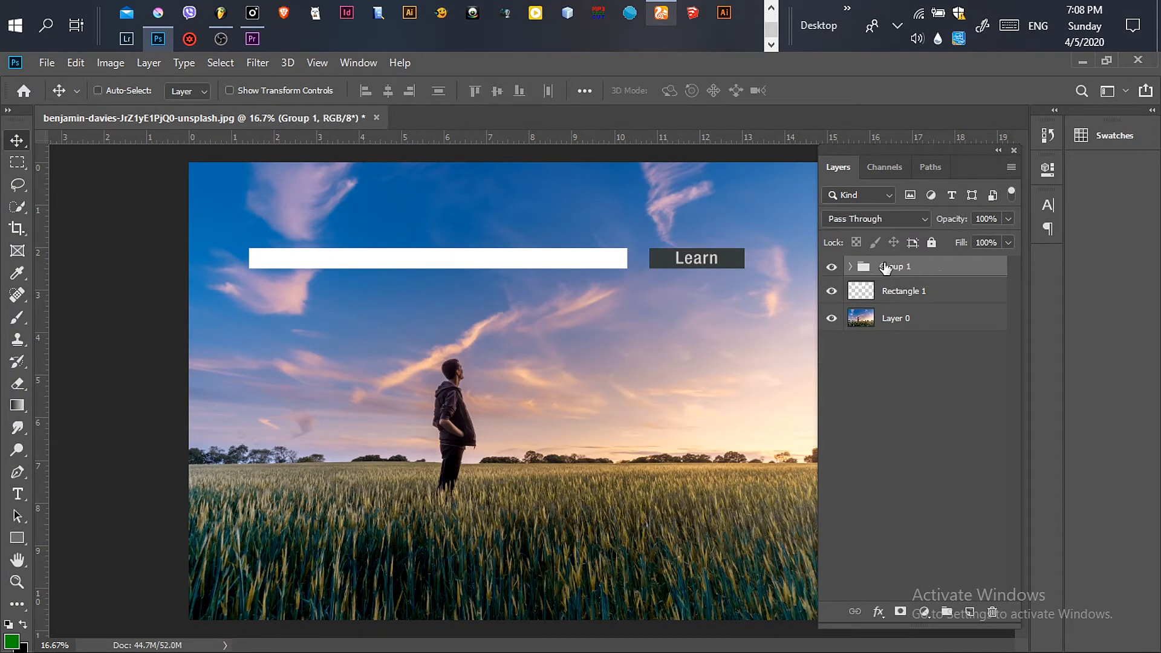
# Step: Add a new empty layer above Rectangle 1 and name it brush
pyautogui.click(832, 267)
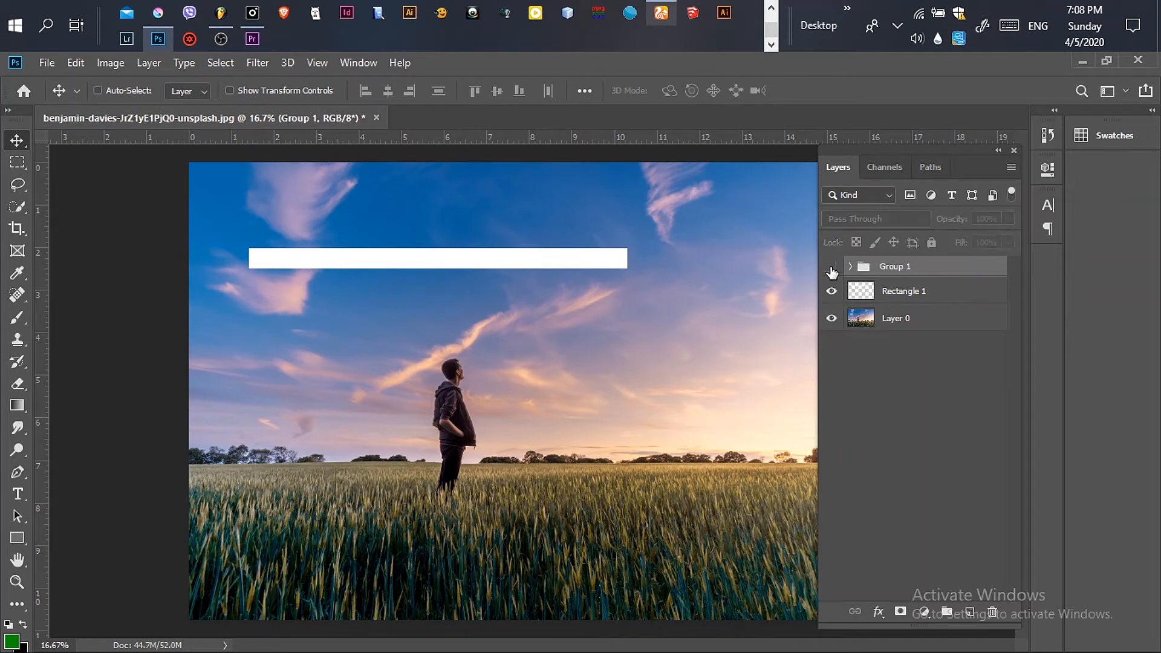
pyautogui.click(832, 266)
pyautogui.click(939, 301)
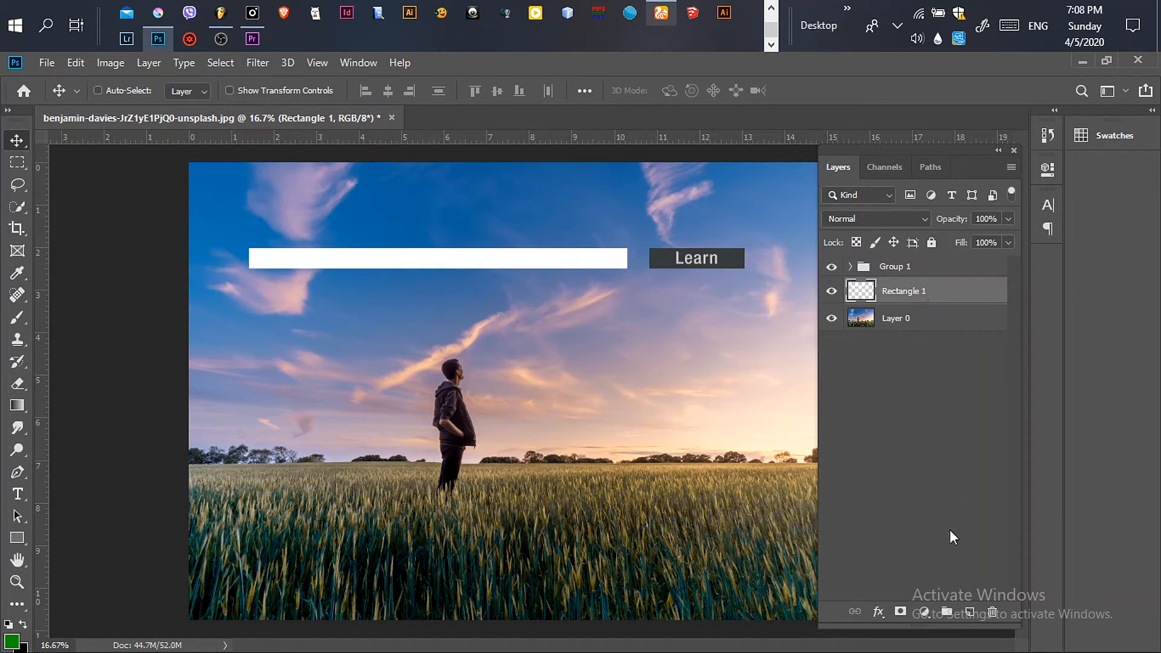
pyautogui.click(969, 612)
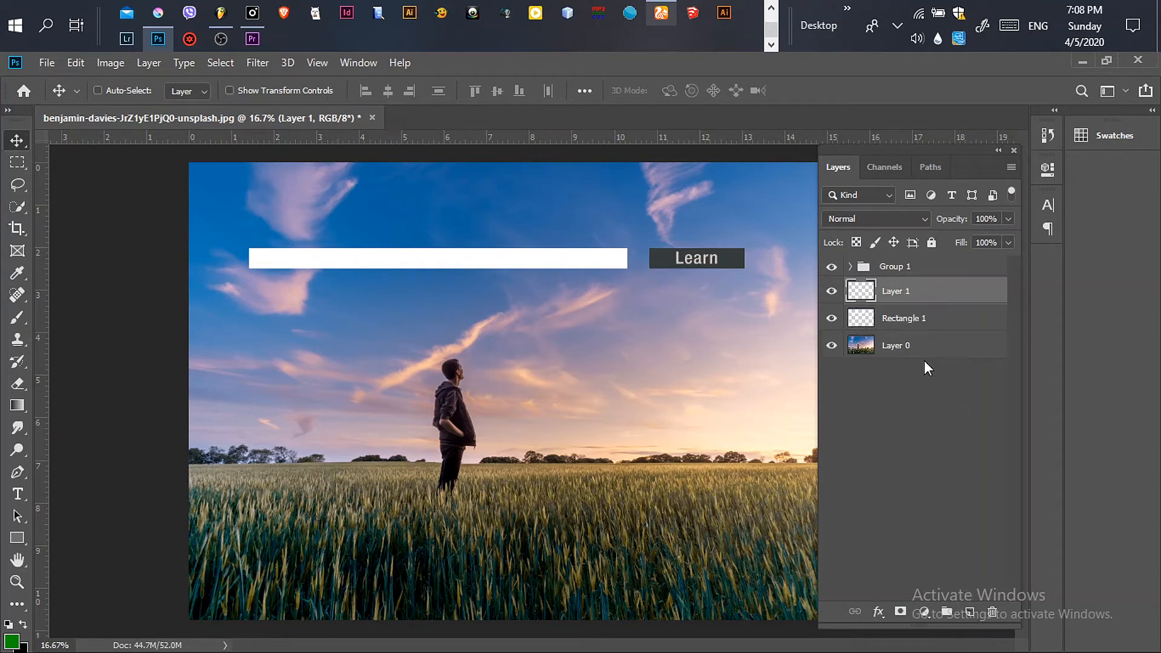
pyautogui.doubleClick(895, 291)
pyautogui.write('brush')
pyautogui.press('Return')
# Step: Set the foreground colour to green 2c9d09
pyautogui.click(11, 640)
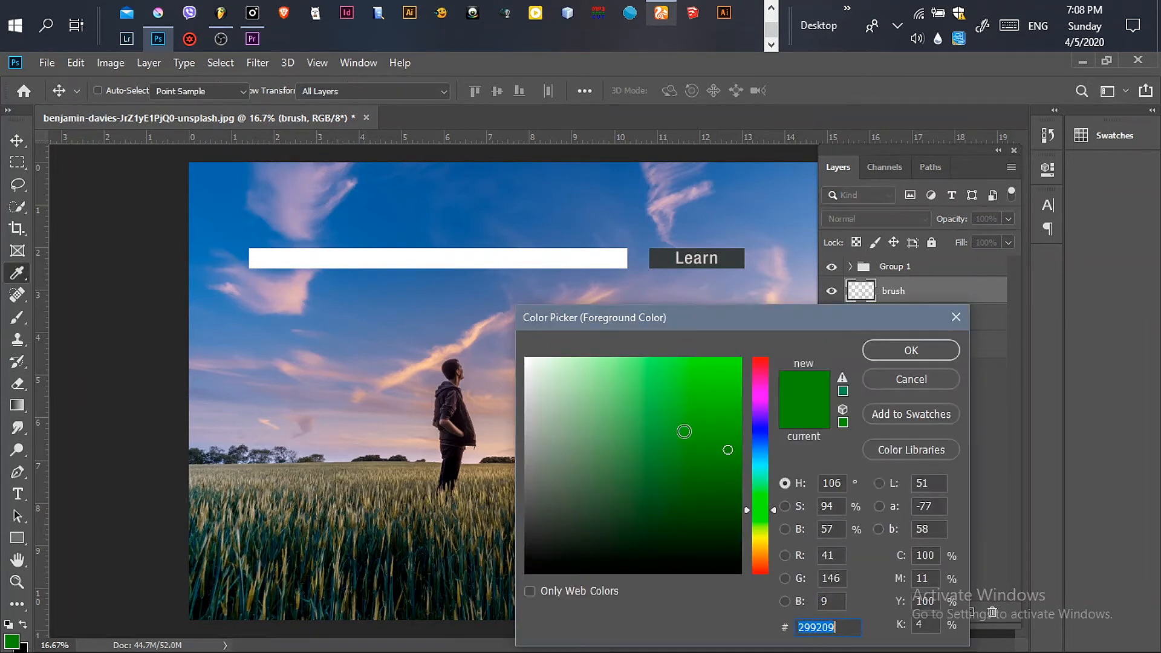
pyautogui.click(729, 440)
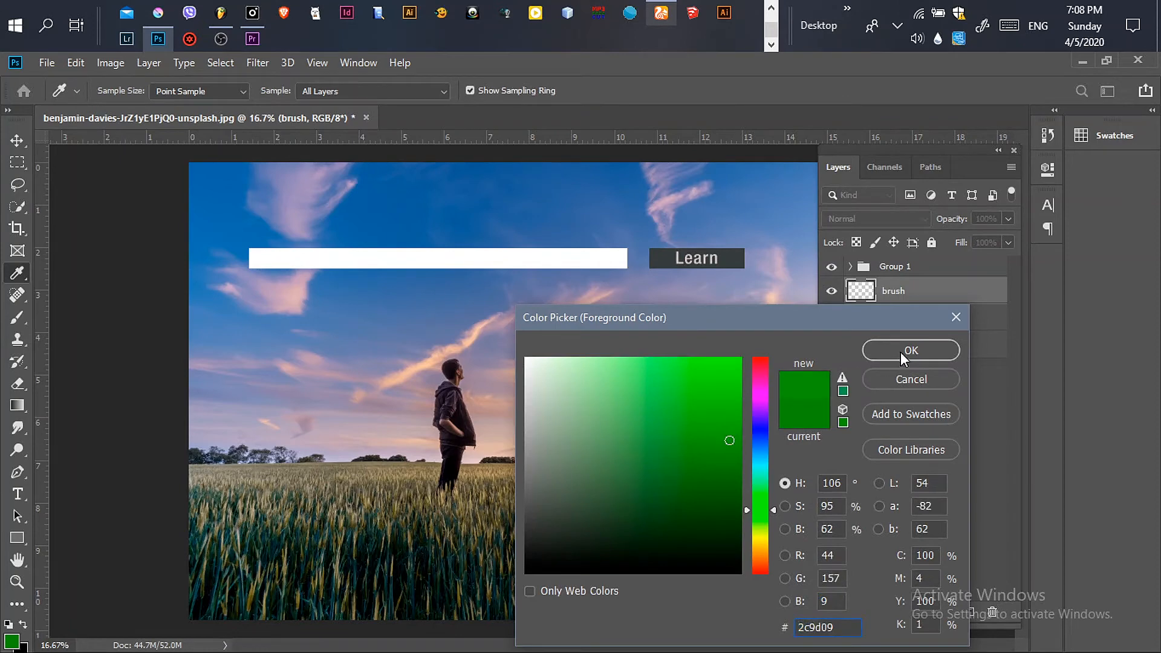
pyautogui.click(928, 350)
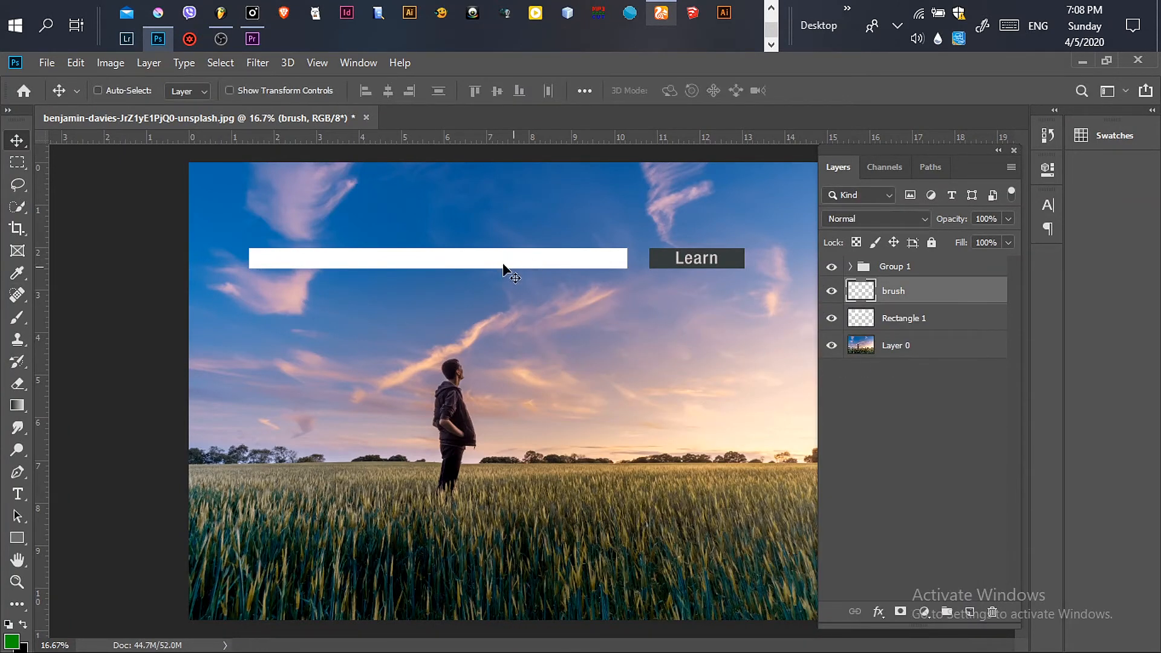
# Step: Paint a green stroke with the Brush tool across the left part of the search bar on the brush layer
pyautogui.moveTo(17, 317); pyautogui.dragTo(77, 319)
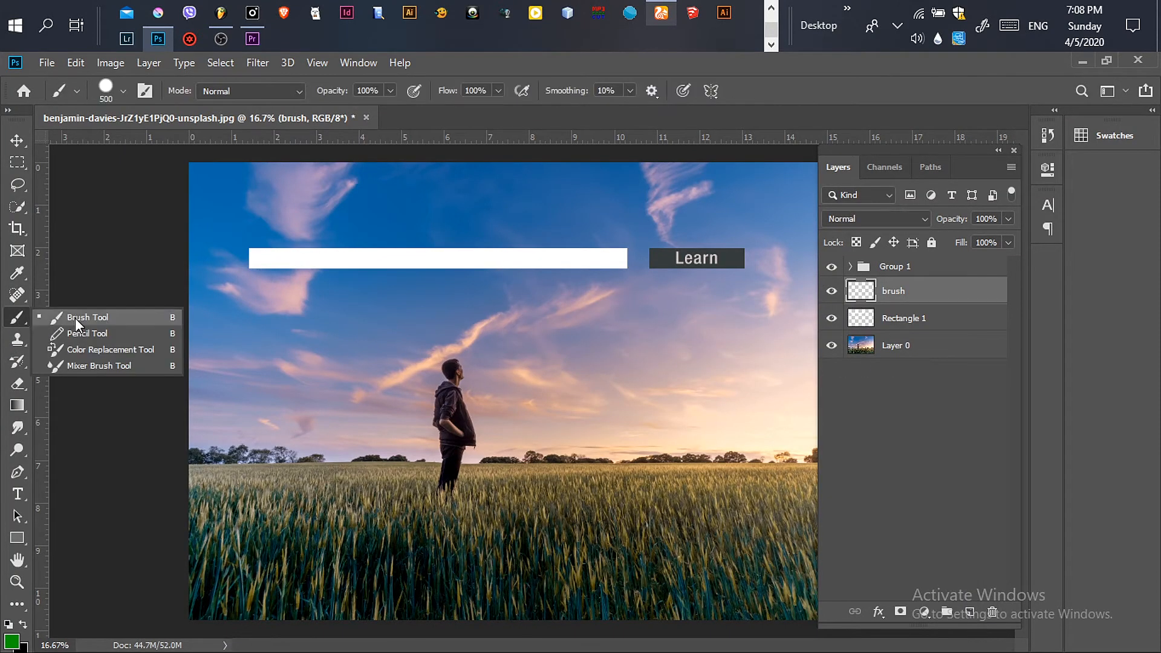
pyautogui.click(103, 319)
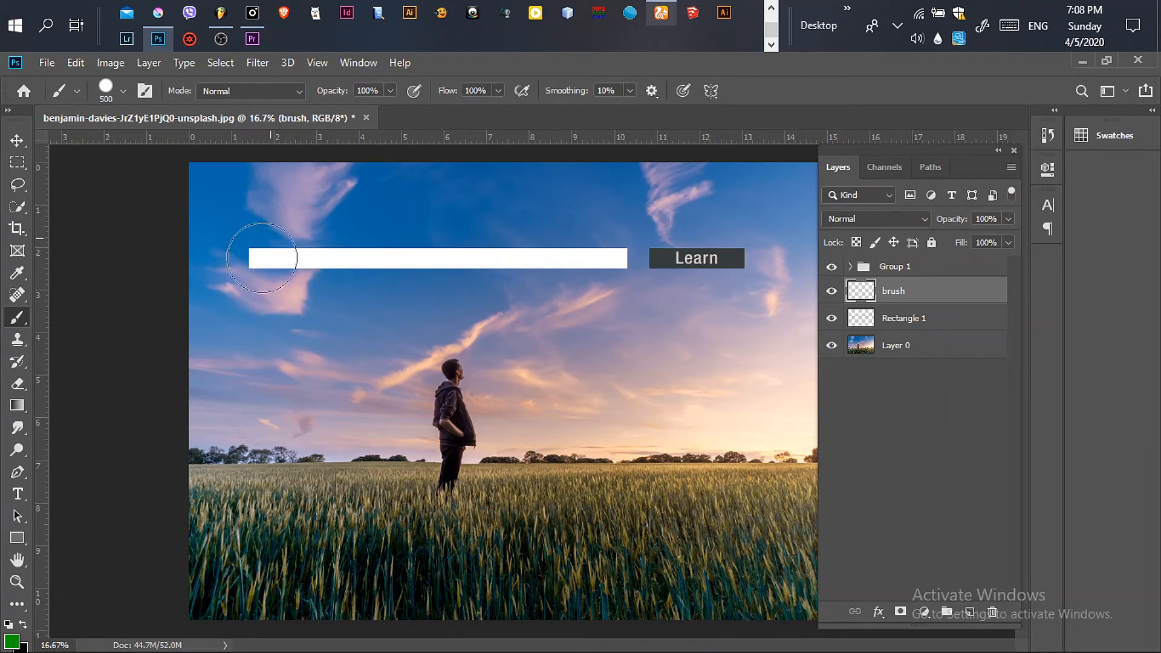
pyautogui.moveTo(263, 248)
pyautogui.mouseDown()
pyautogui.moveTo(262, 274)
pyautogui.moveTo(299, 251)
pyautogui.moveTo(310, 271)
pyautogui.moveTo(360, 247)
pyautogui.moveTo(379, 262)
pyautogui.moveTo(413, 254)
pyautogui.moveTo(476, 268)
pyautogui.moveTo(524, 260)
pyautogui.moveTo(530, 226)
pyautogui.moveTo(520, 303)
pyautogui.moveTo(518, 303)
pyautogui.mouseUp()
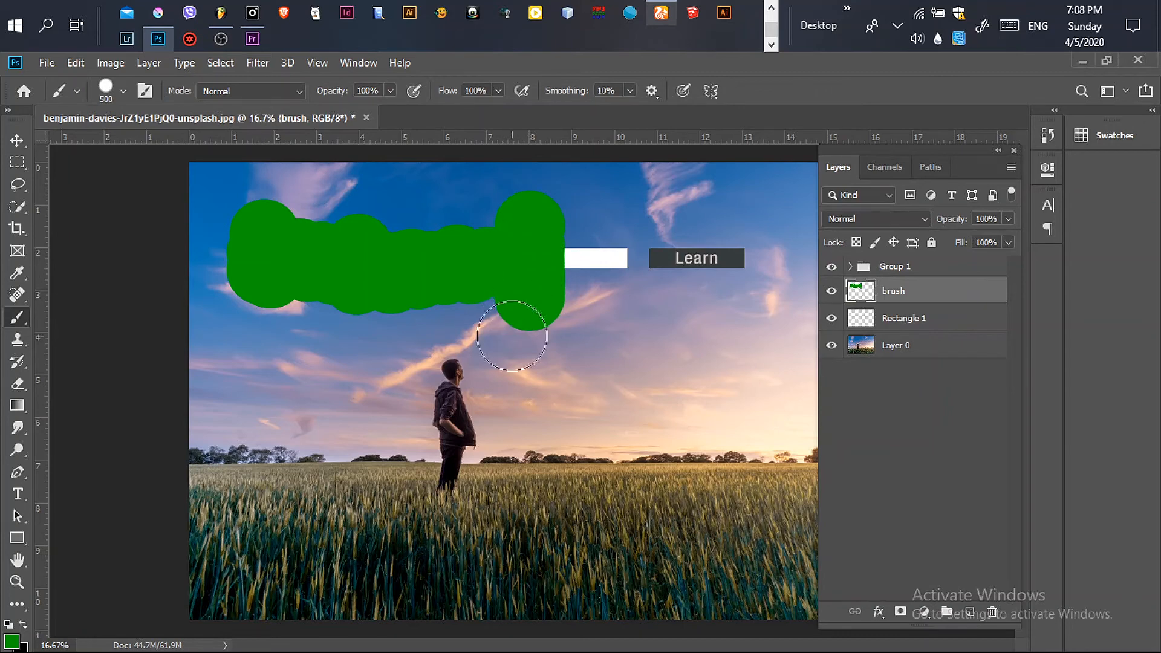
# Step: Create a clipping mask so the brush layer is clipped to the Rectangle 1 search bar
pyautogui.rightClick(949, 301)
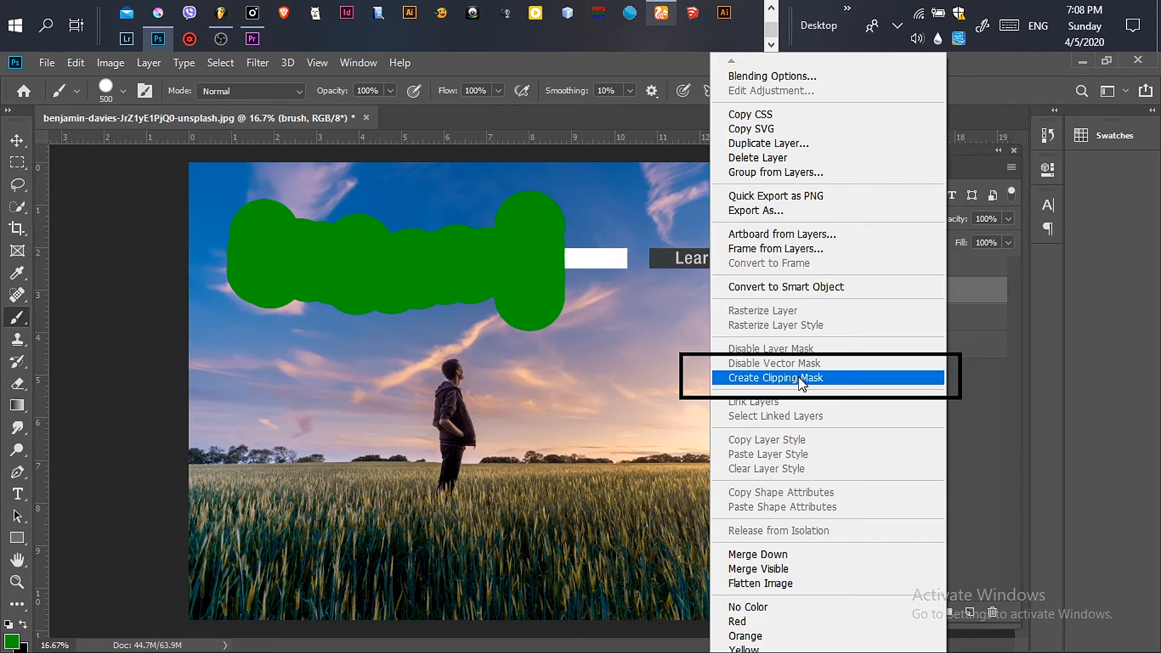
pyautogui.click(801, 379)
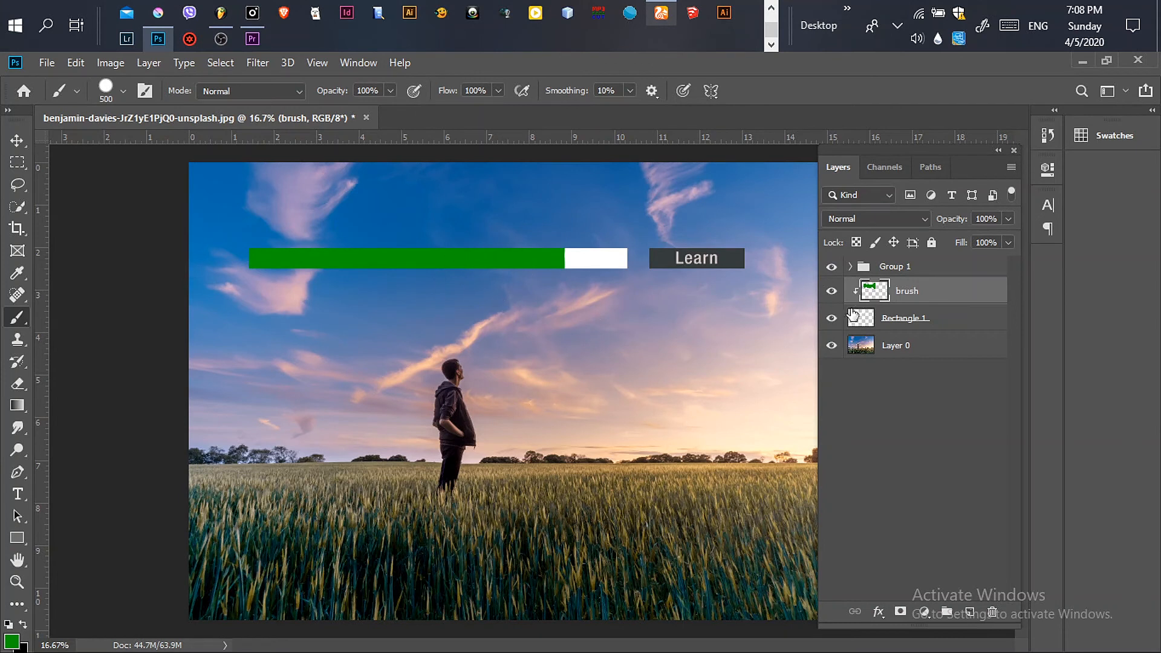
pyautogui.click(832, 292)
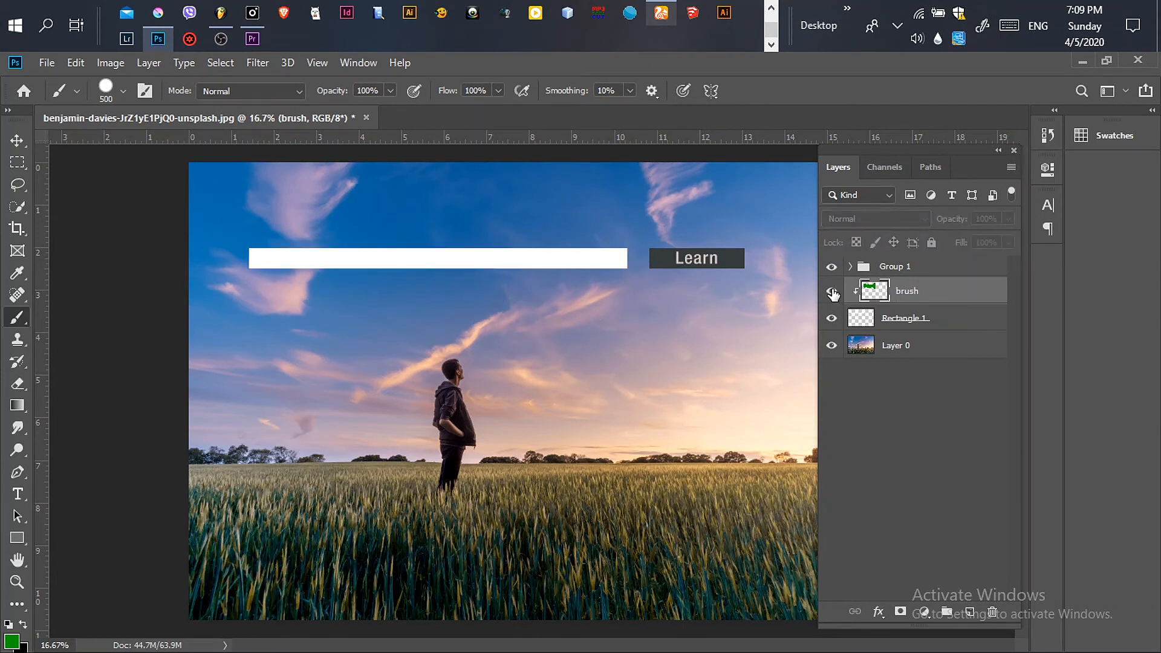
pyautogui.click(833, 293)
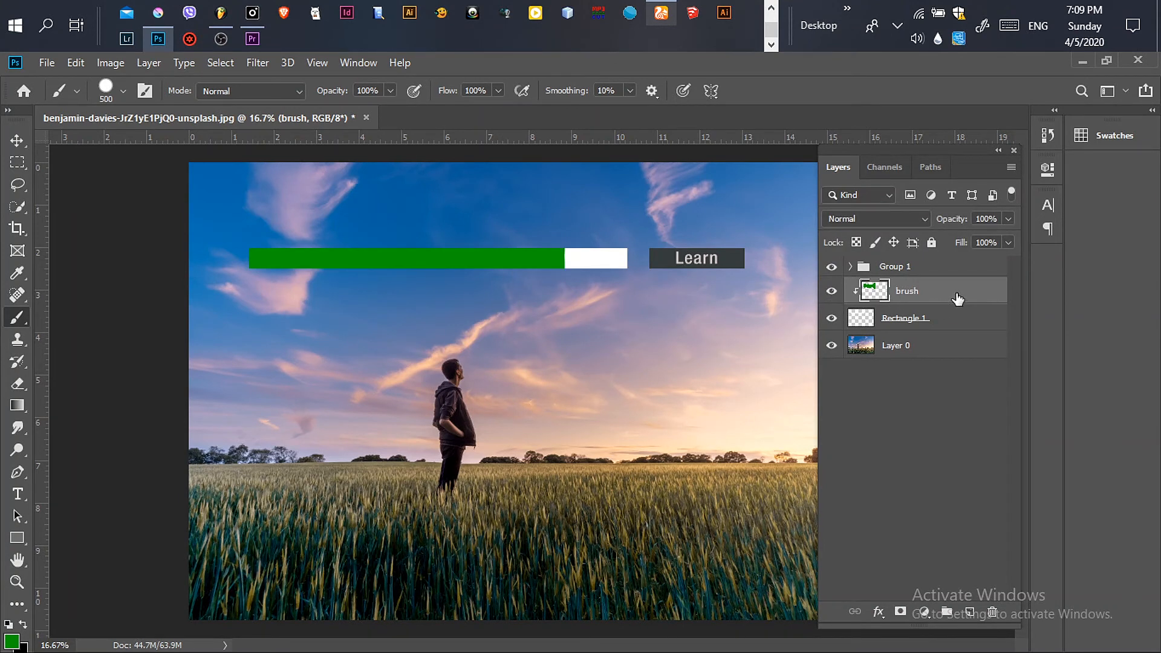
# Step: Add a Color Overlay layer style to the brush layer using the bright green 14bd07
pyautogui.doubleClick(857, 293)
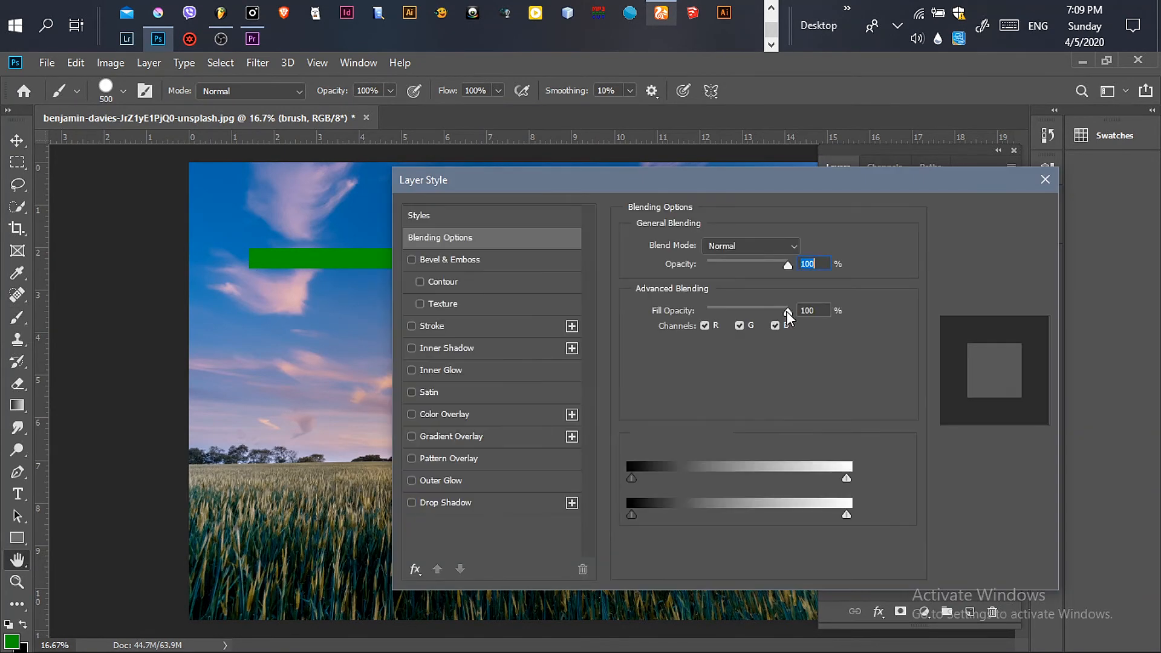
pyautogui.moveTo(790, 183); pyautogui.dragTo(890, 190)
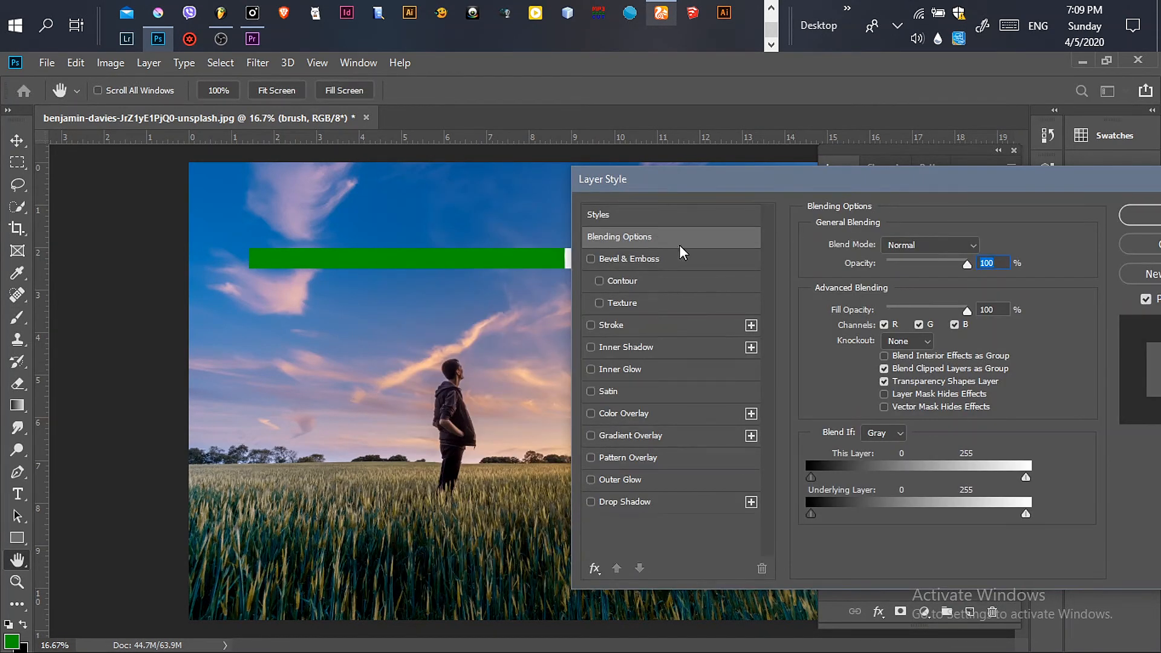
pyautogui.moveTo(794, 180); pyautogui.dragTo(991, 159)
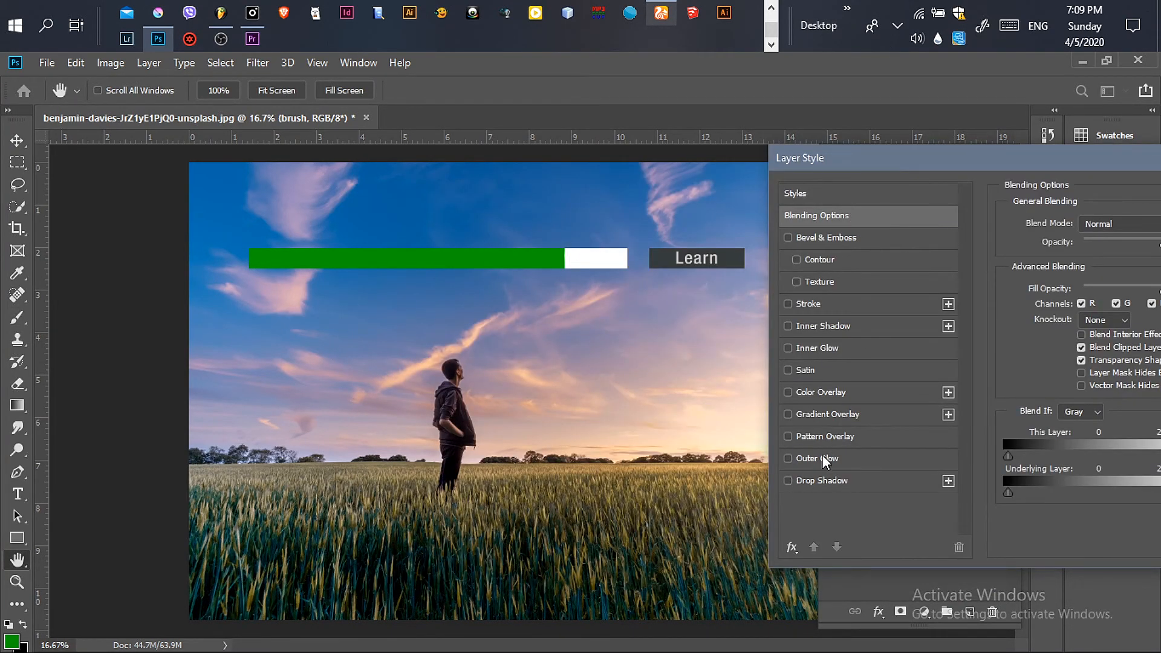
pyautogui.click(814, 391)
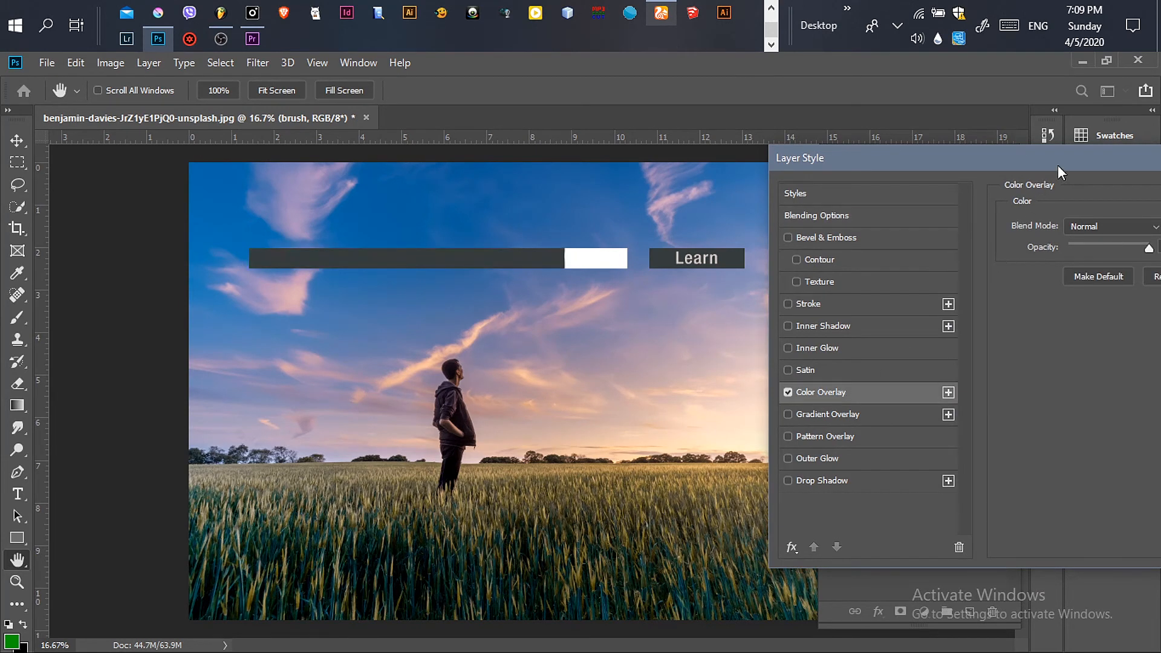
pyautogui.moveTo(1057, 165); pyautogui.dragTo(962, 163)
pyautogui.click(1083, 226)
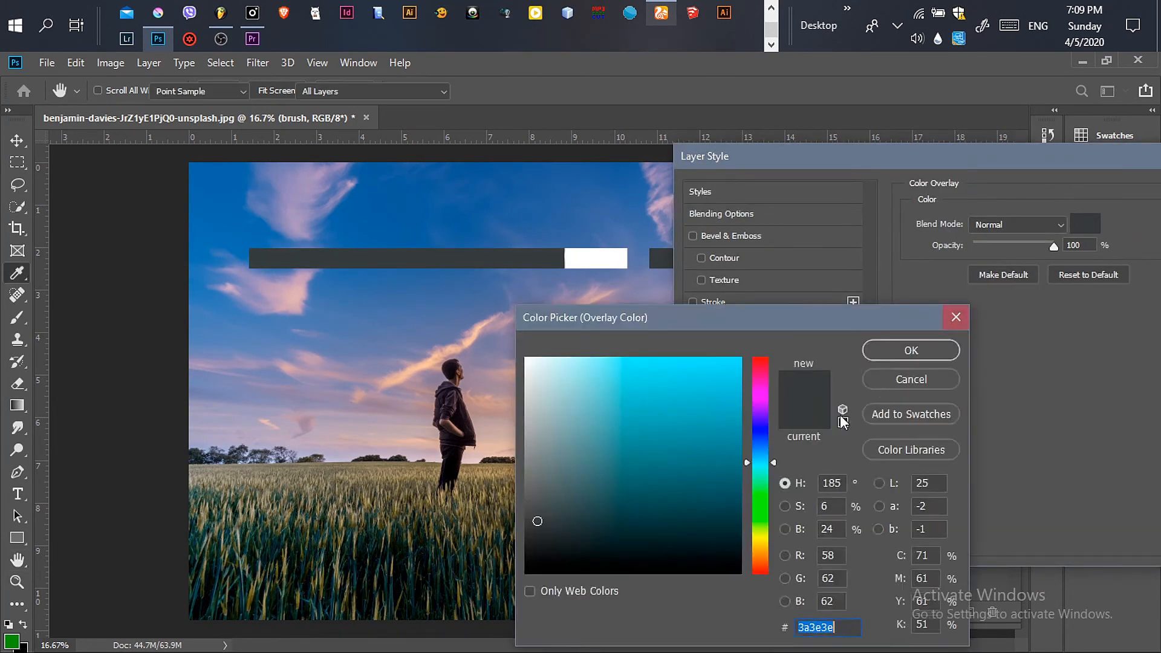
pyautogui.click(691, 452)
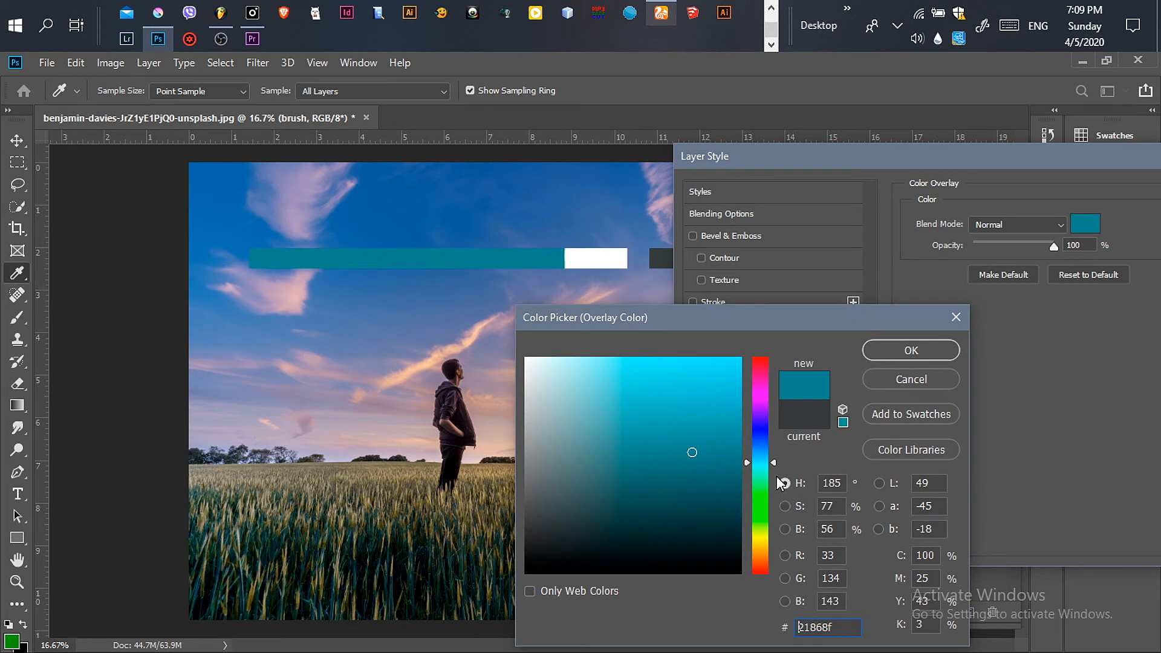
pyautogui.click(769, 504)
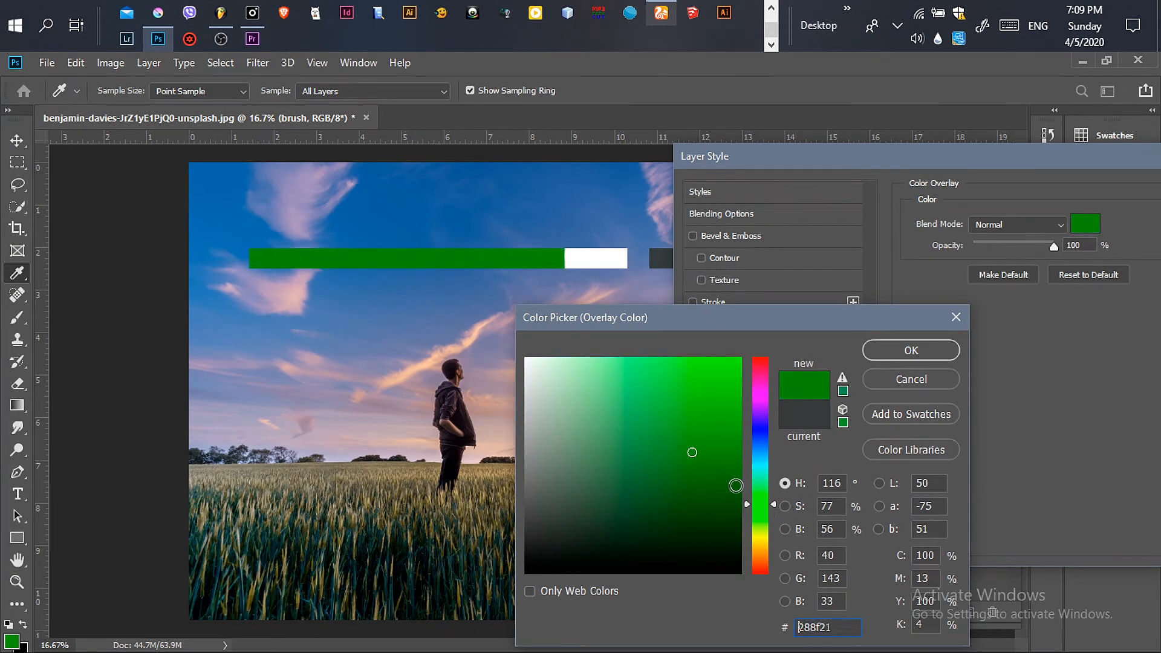
pyautogui.click(732, 434)
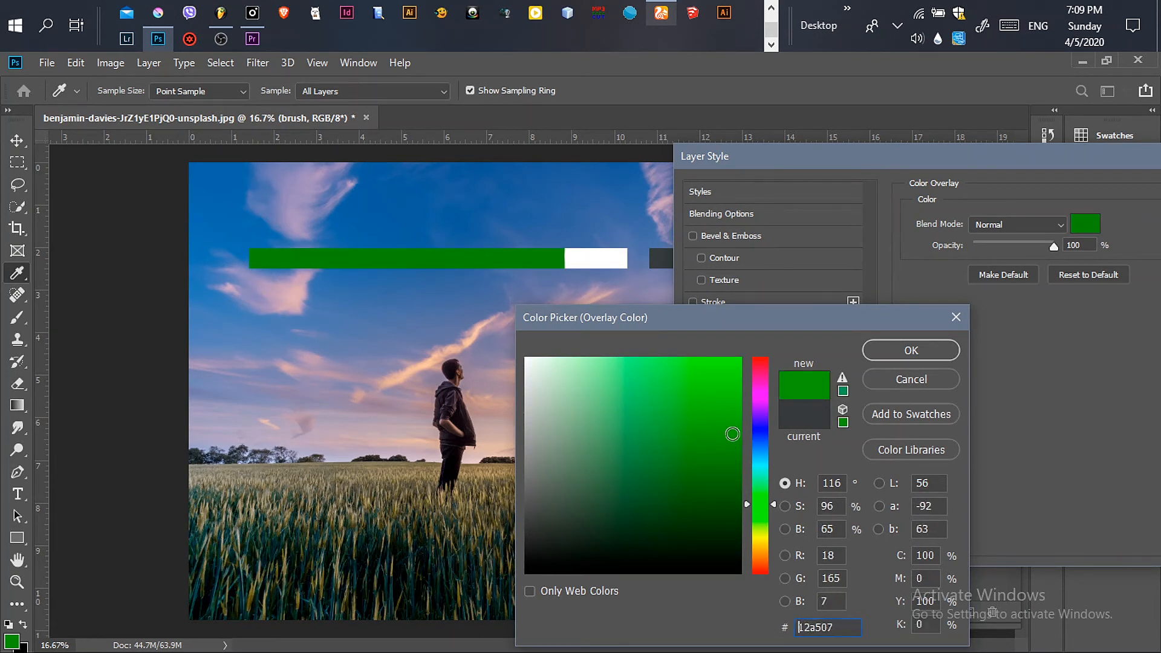
pyautogui.click(732, 413)
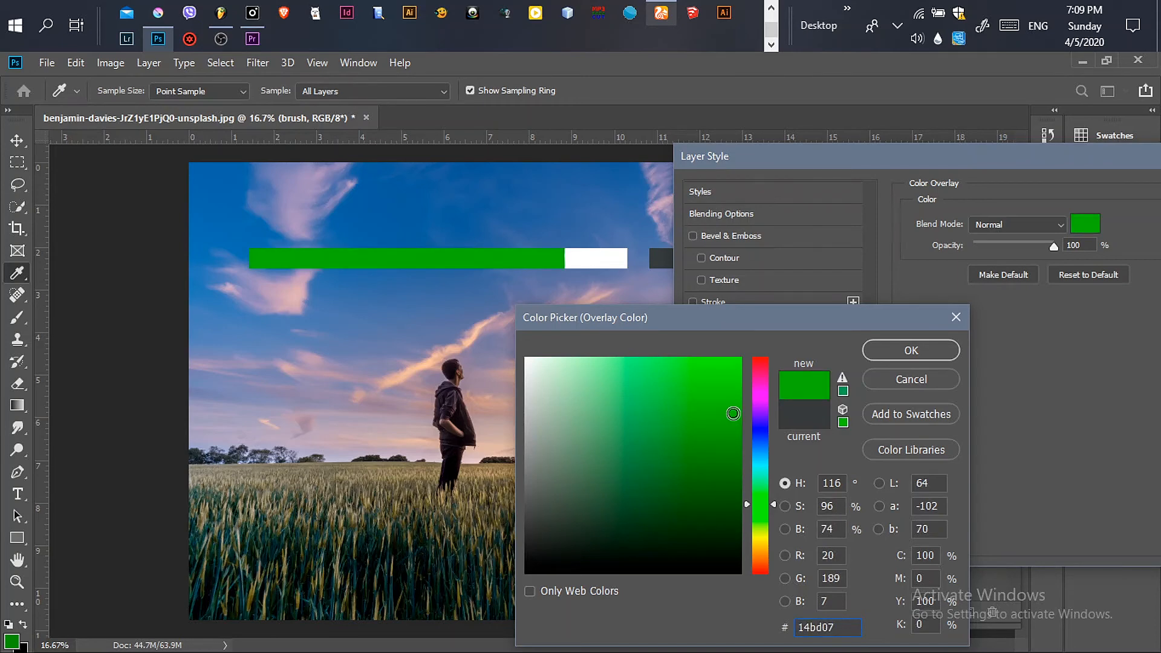
pyautogui.click(908, 352)
pyautogui.moveTo(956, 166); pyautogui.dragTo(671, 204)
pyautogui.click(991, 237)
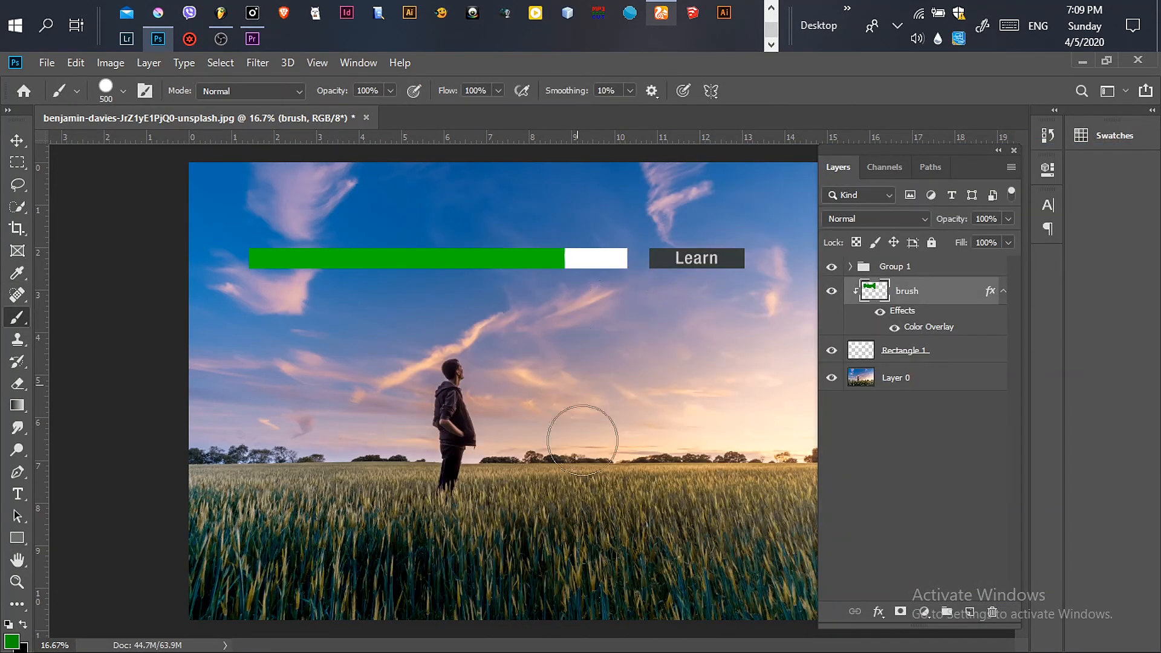
pyautogui.press('z')
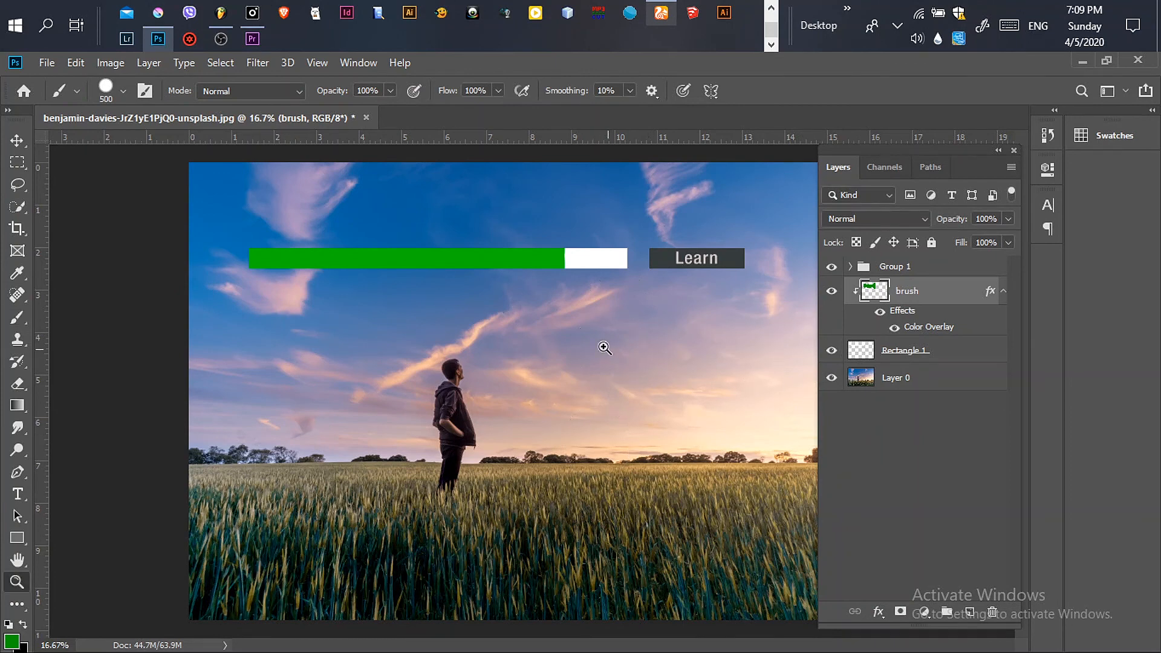
pyautogui.keyDown('alt'); pyautogui.click(537, 330); pyautogui.keyUp('alt')
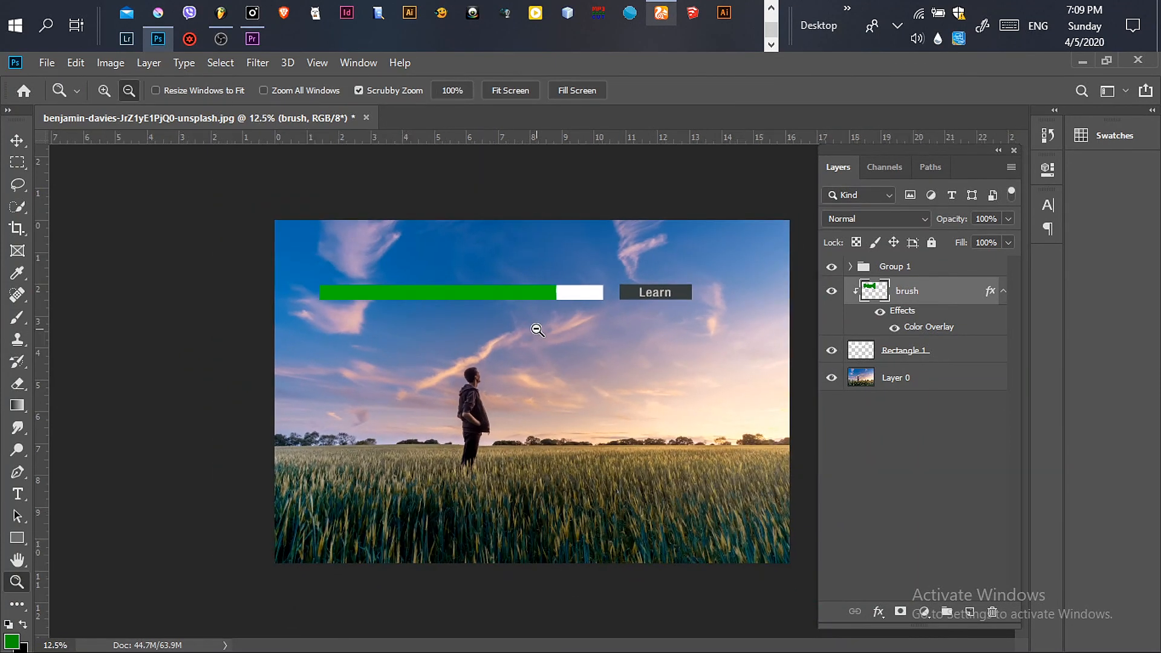
pyautogui.click(570, 363)
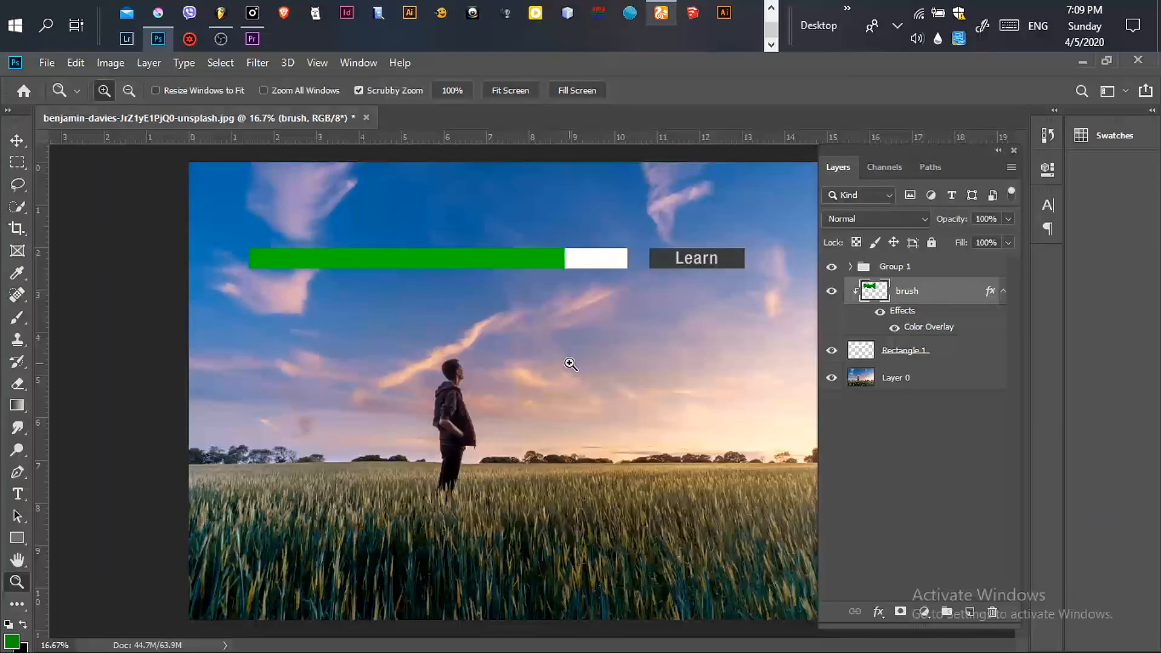
pyautogui.click(832, 292)
pyautogui.click(832, 292)
# Step: Try grouping Group 1 together with the brush layer, then undo the grouping
pyautogui.click(934, 274)
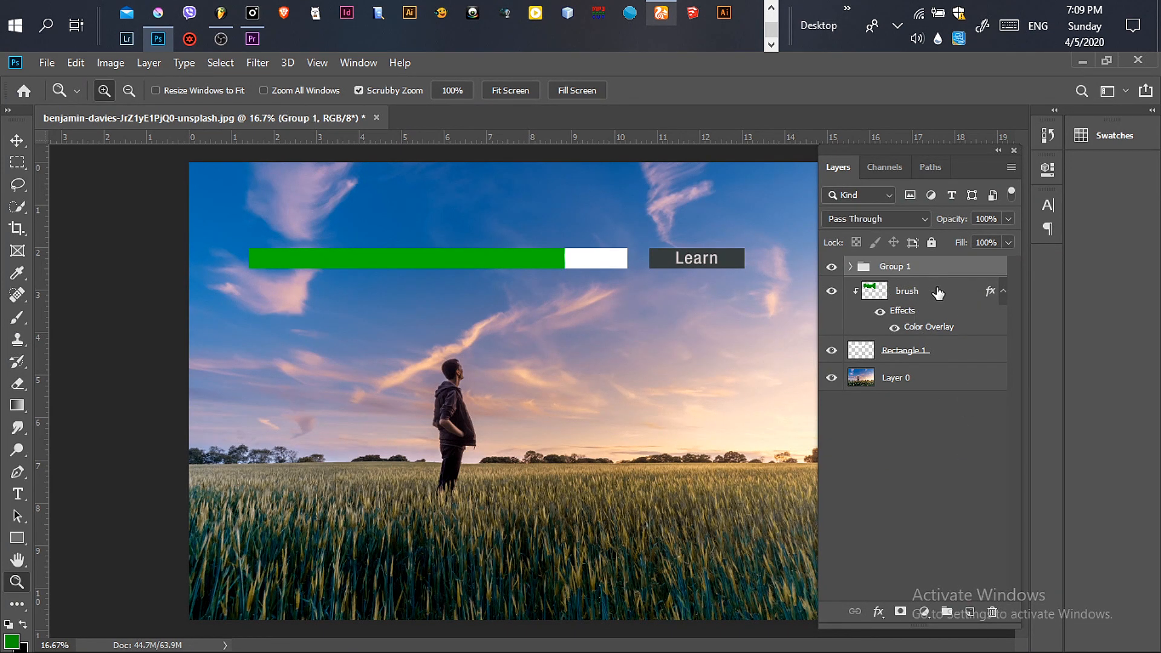
pyautogui.keyDown('ctrl'); pyautogui.click(937, 293); pyautogui.keyUp('ctrl')
pyautogui.hotkey('ctrl', 'g')
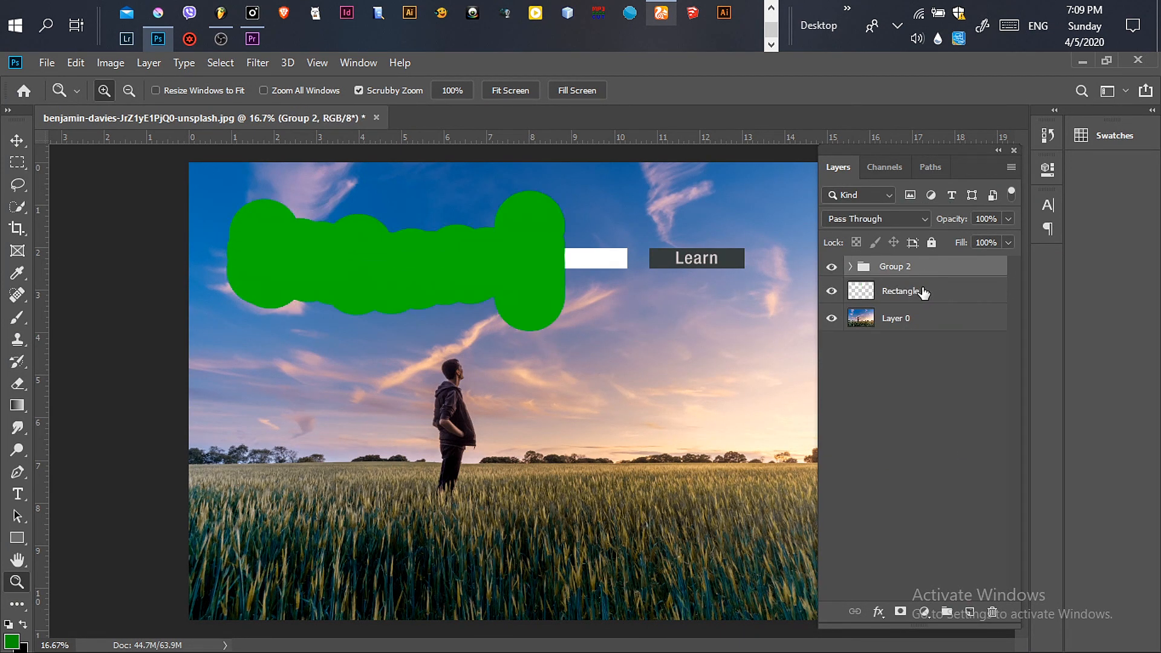
pyautogui.hotkey('ctrl', 'z')
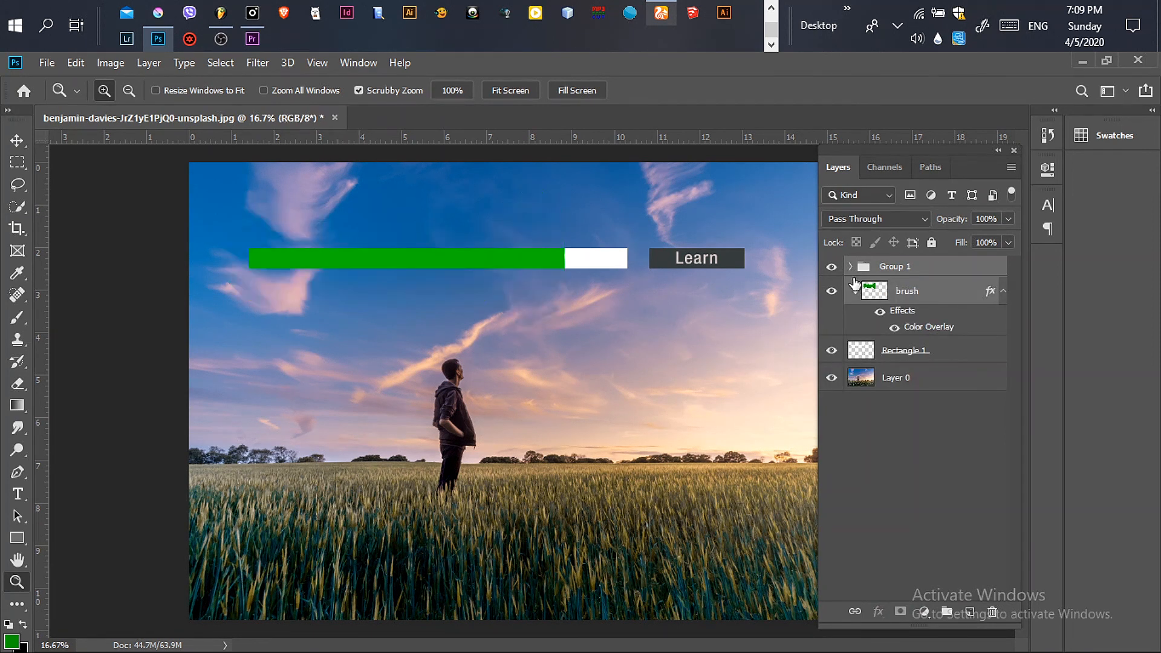
# Step: Expand and collapse Group 1 to inspect the layers inside it
pyautogui.click(850, 266)
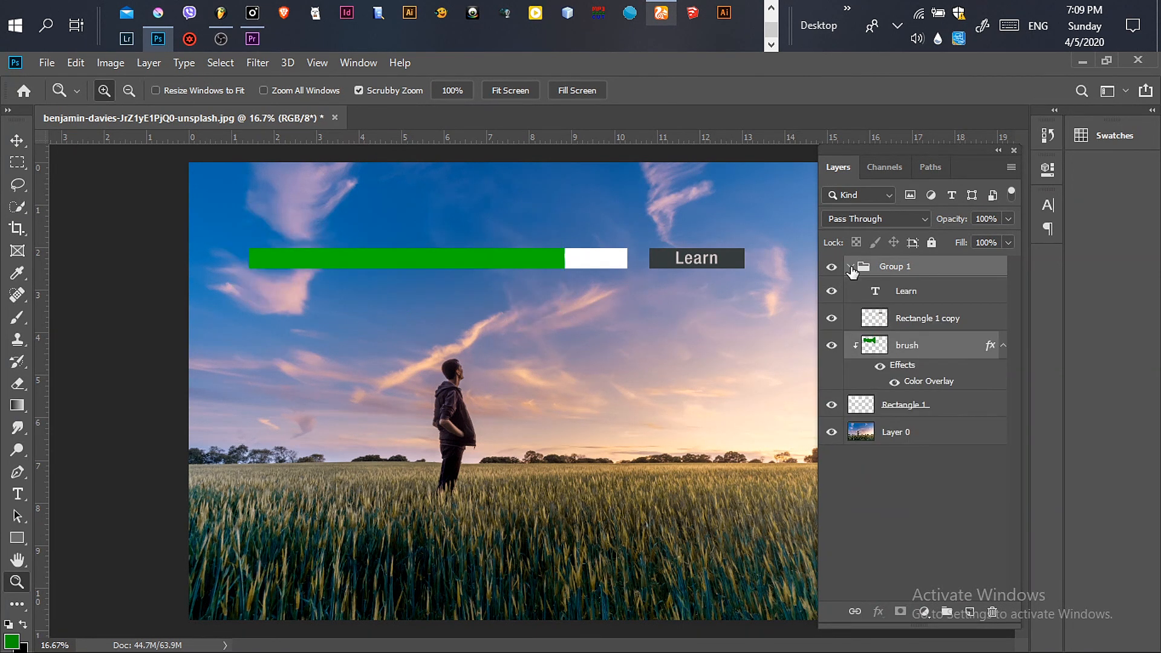
pyautogui.click(850, 266)
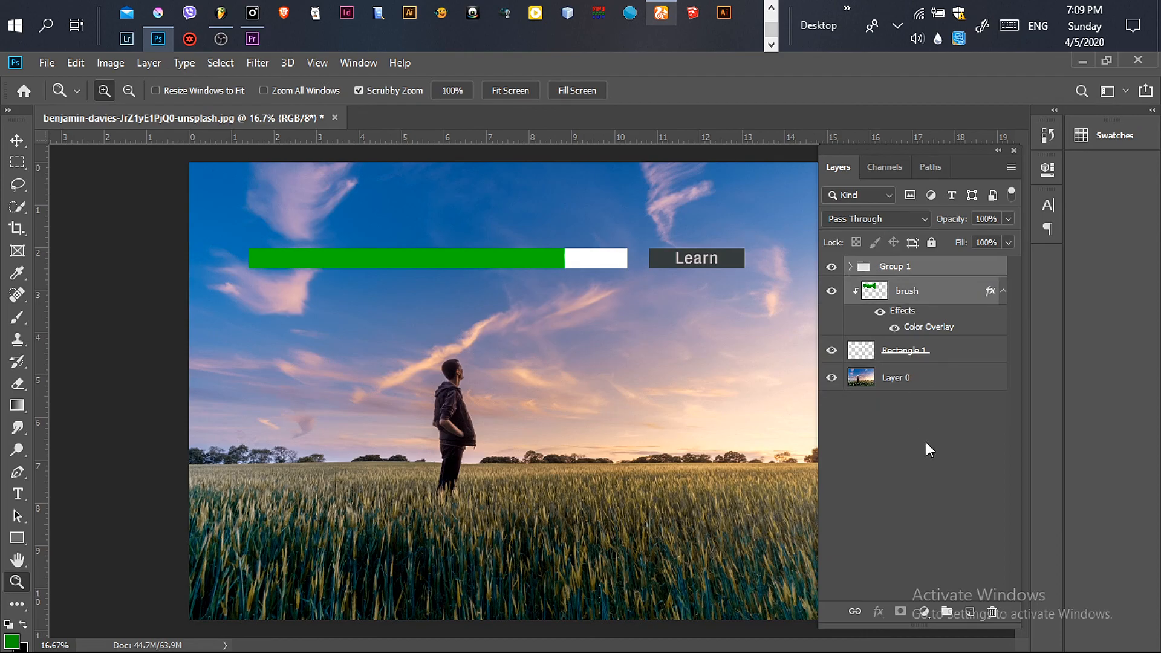